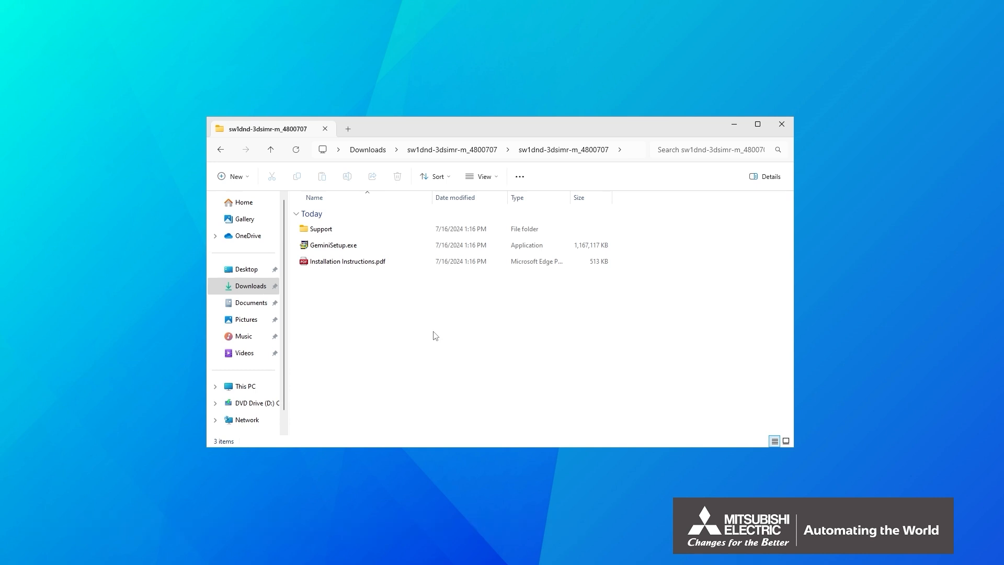
# - Launch GeminiSetup.exe from the sw1dnd-3dsimr-m_4800707 folder
pyautogui.doubleClick(310, 246)
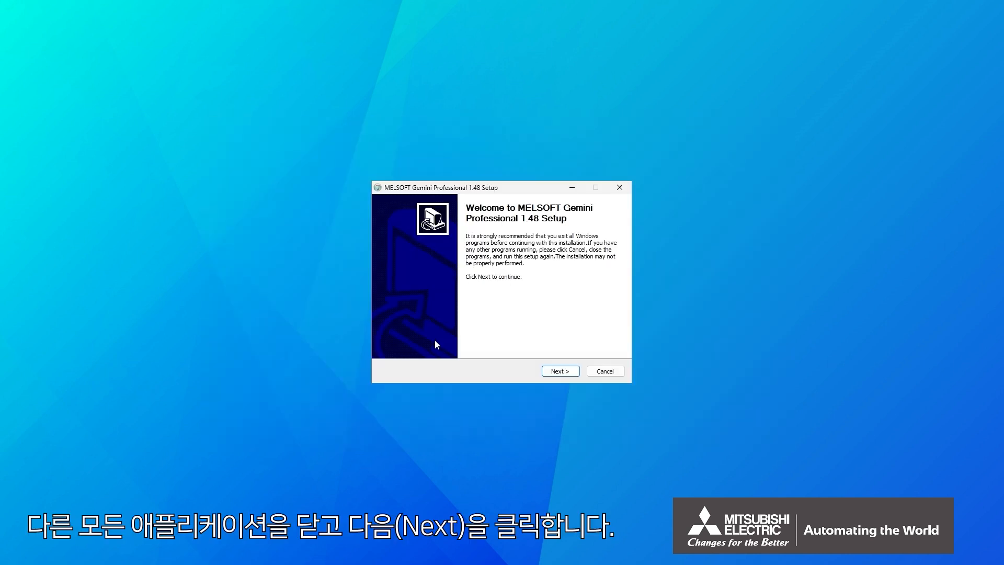
# - Move past the welcome page and accept the software license agreement
pyautogui.click(549, 375)
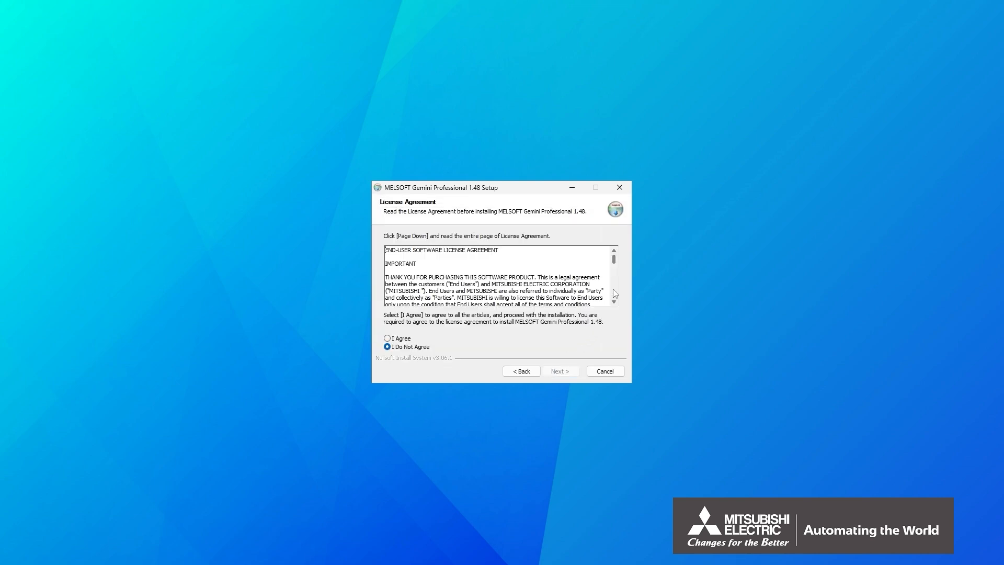
pyautogui.moveTo(616, 263); pyautogui.dragTo(621, 300)
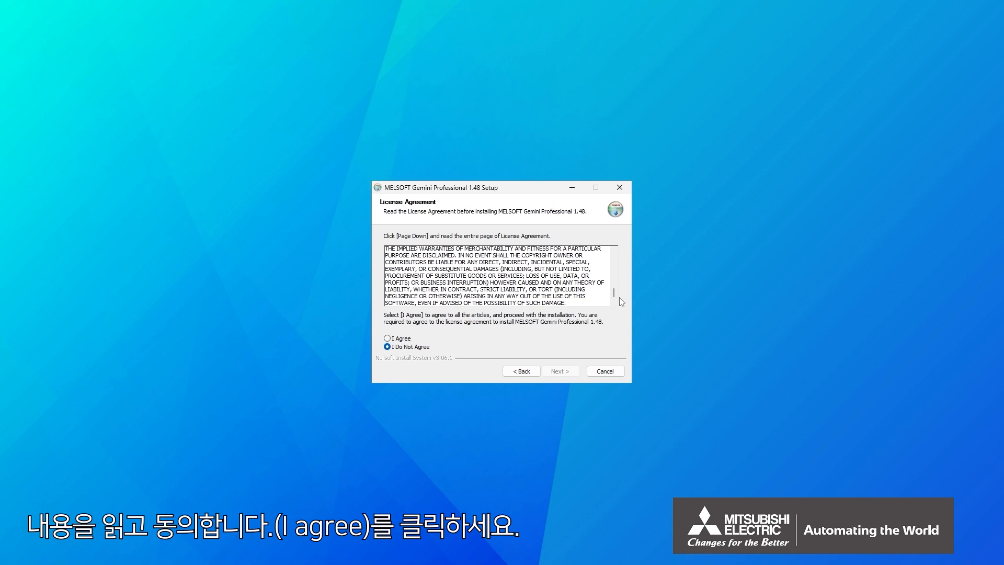
pyautogui.click(386, 338)
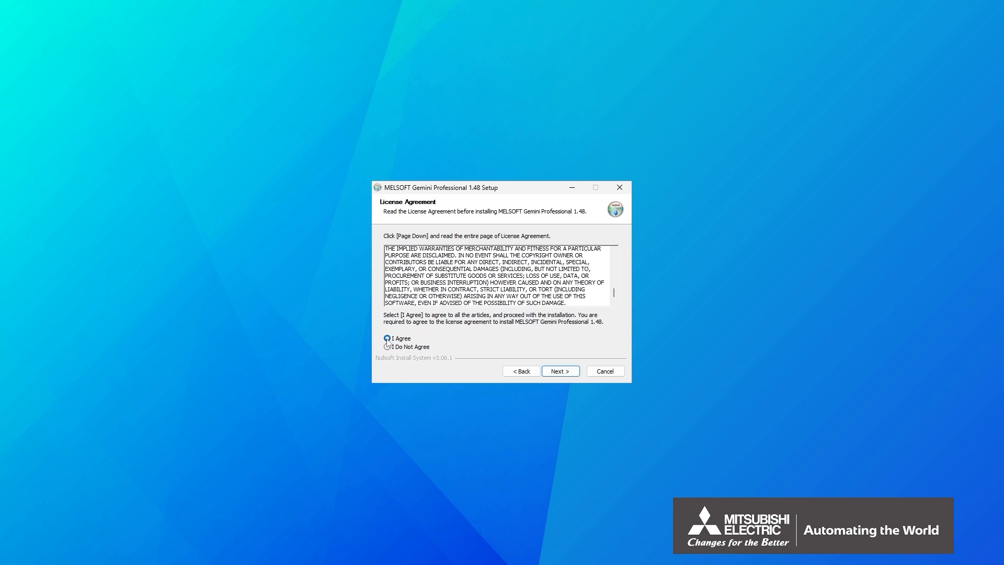
pyautogui.click(549, 372)
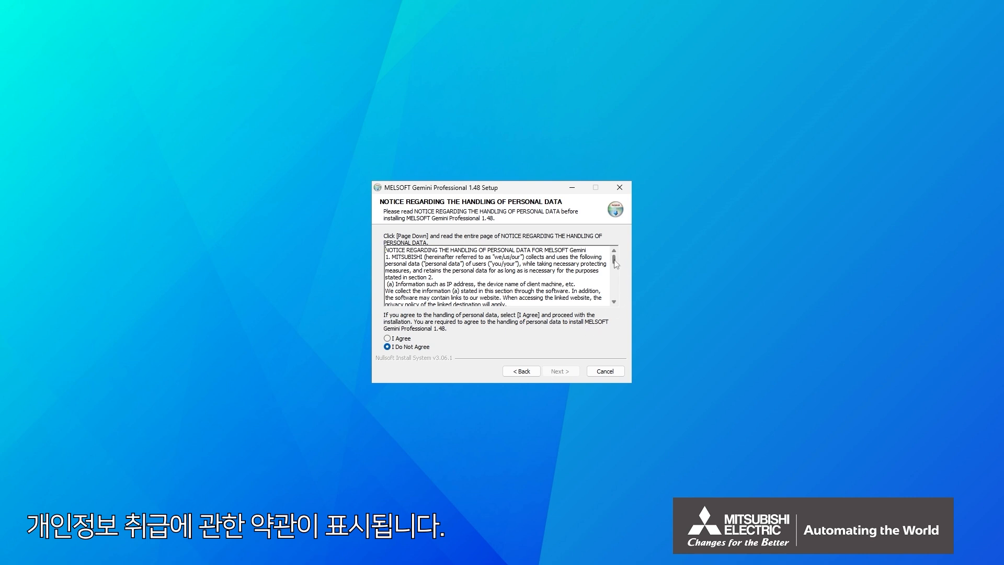
# - Accept the personal-data and maintenance-service notices to reach Choose Install Location
pyautogui.moveTo(614, 259); pyautogui.dragTo(617, 293)
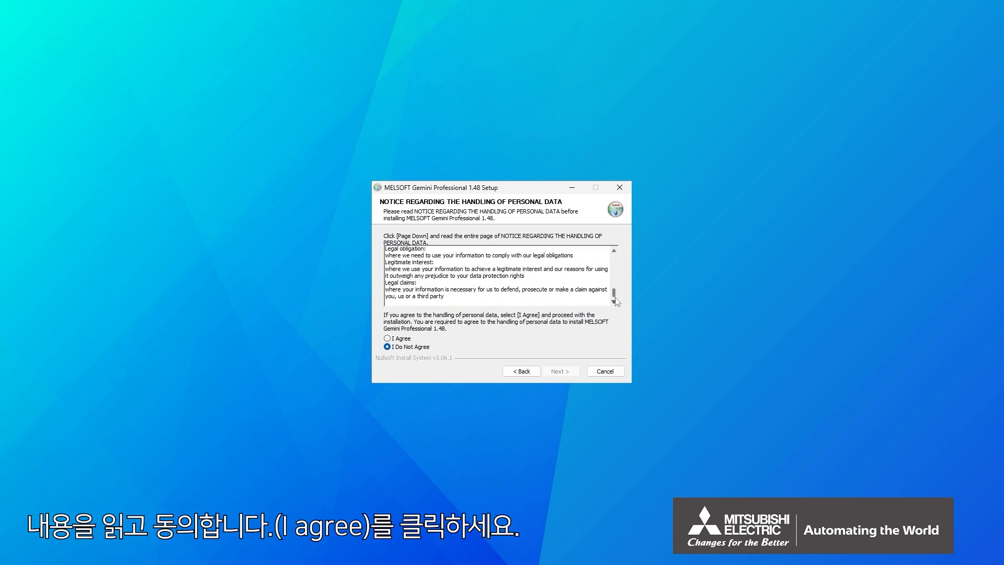
pyautogui.click(388, 339)
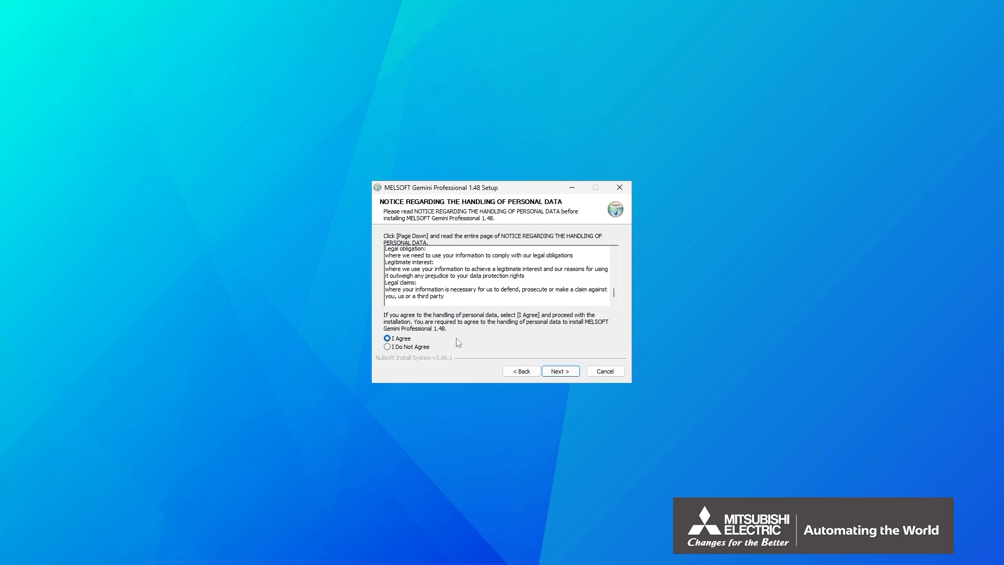
pyautogui.click(549, 372)
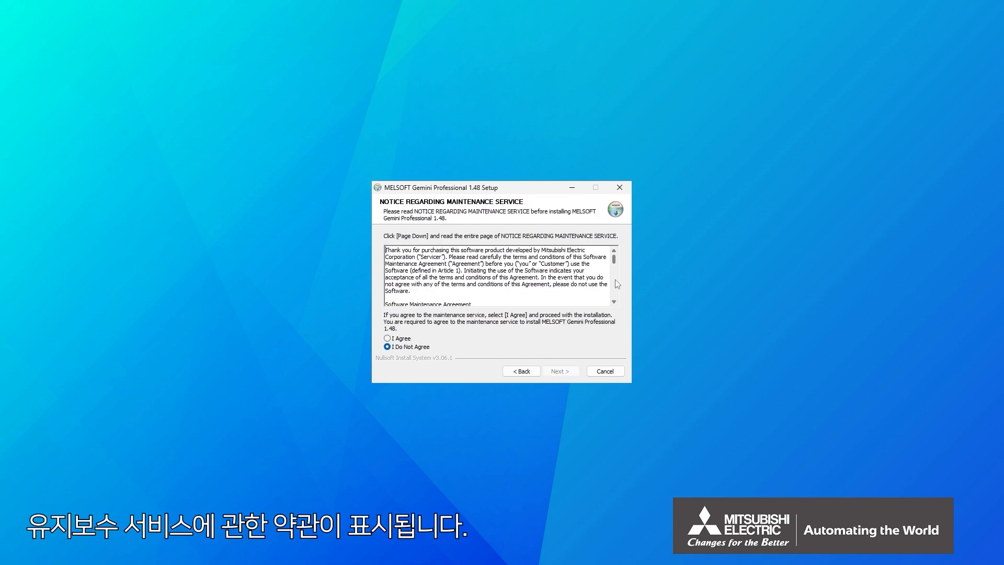
pyautogui.moveTo(614, 261); pyautogui.dragTo(614, 299)
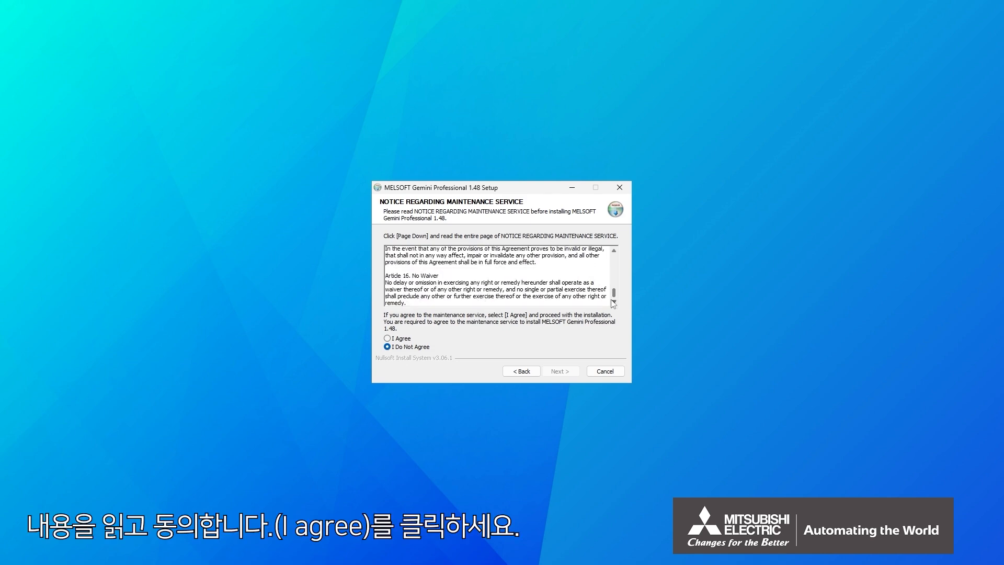
pyautogui.click(388, 338)
pyautogui.click(558, 372)
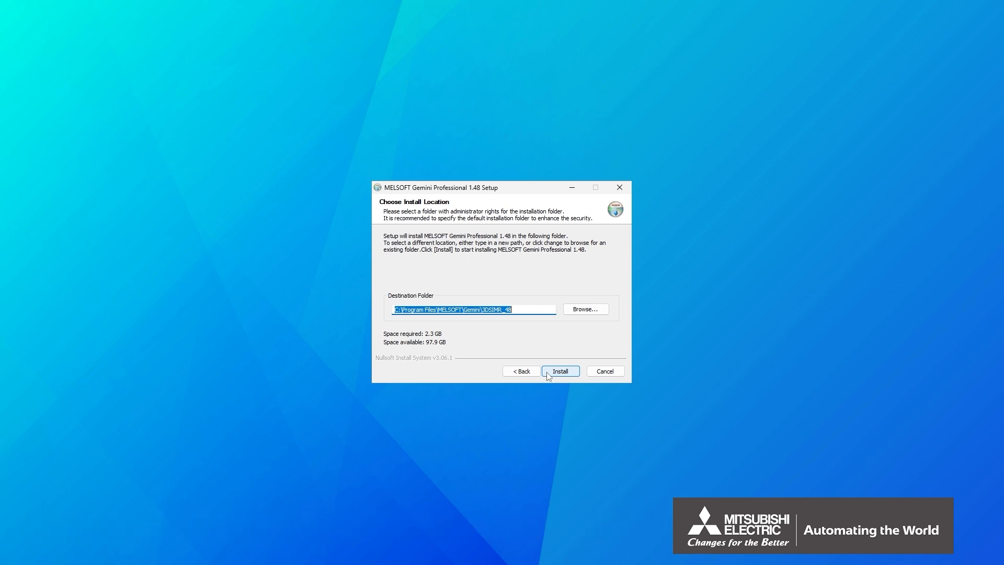
# - Install into the default folder, keeping the desktop shortcut and .vcmx file association
pyautogui.click(548, 372)
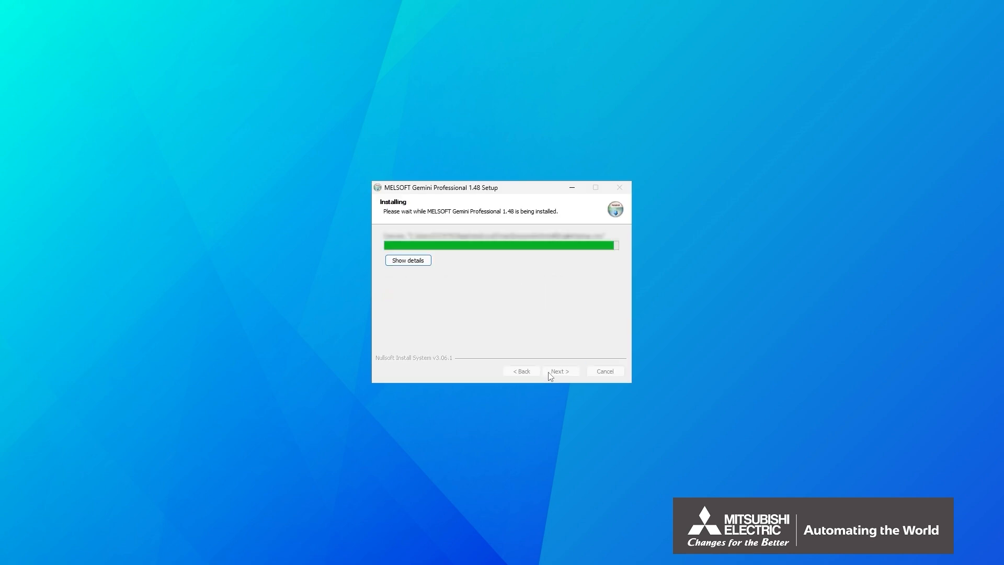
pyautogui.click(549, 373)
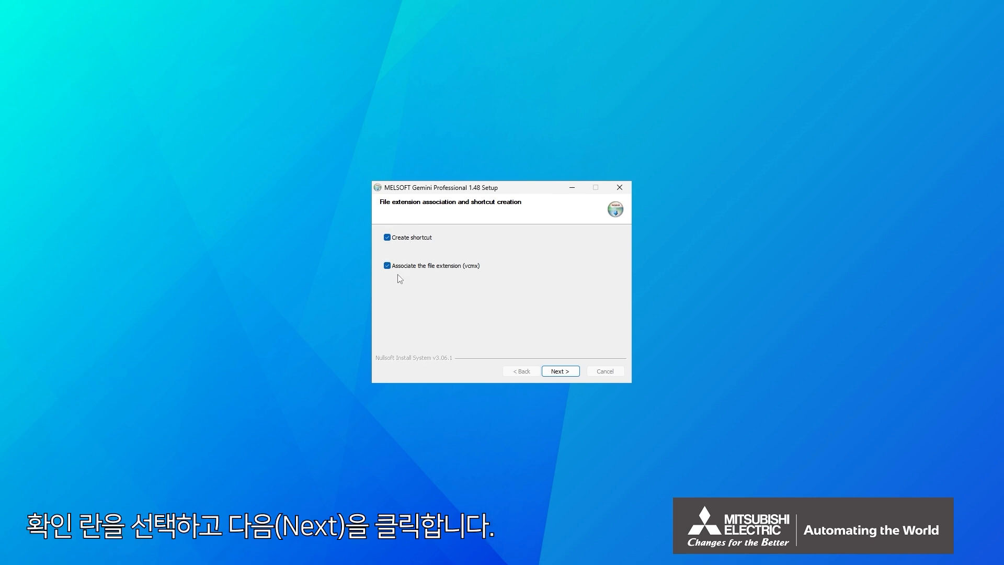
pyautogui.click(558, 371)
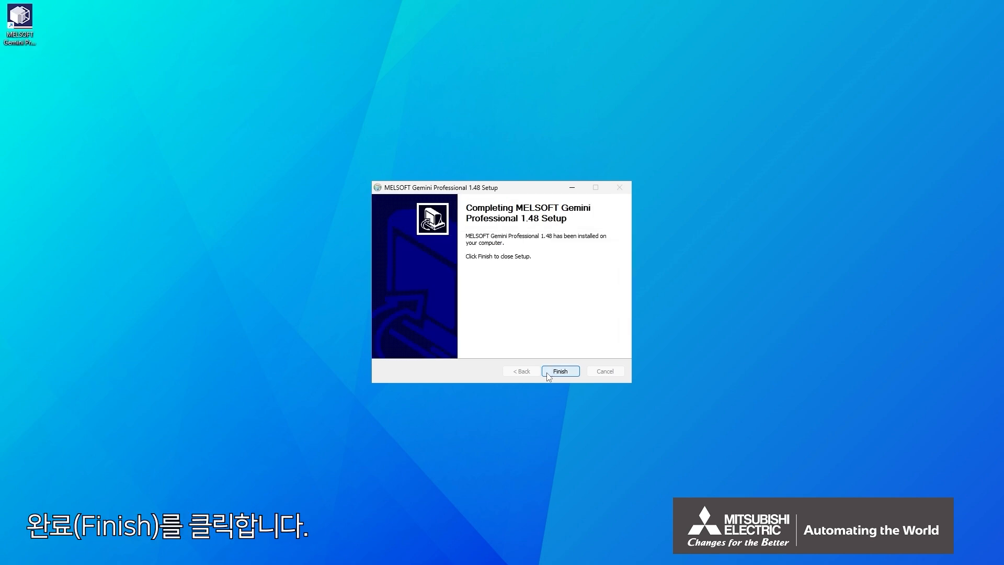
# - Close the installer, launch Gemini from the desktop, and activate it with a standalone product key
pyautogui.click(547, 373)
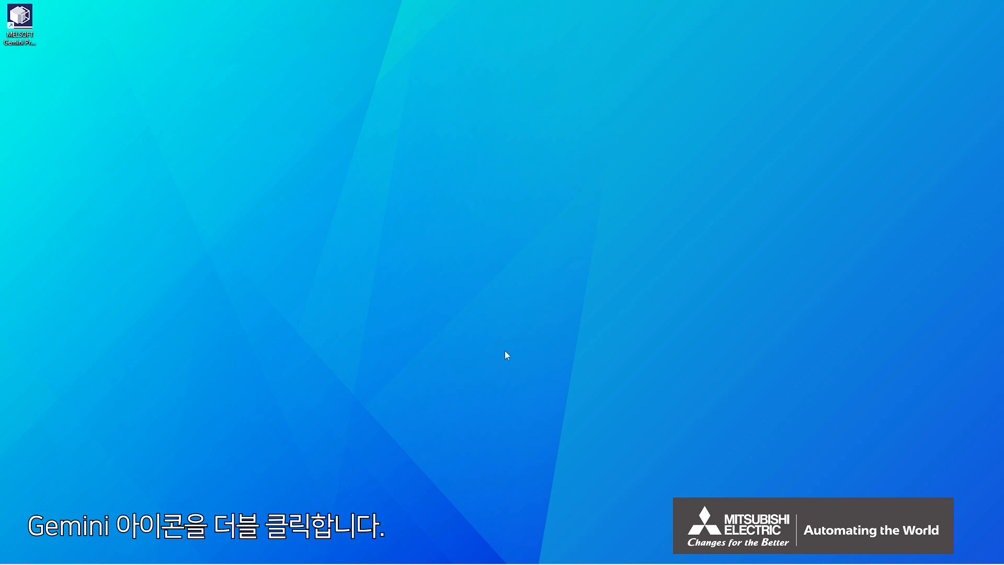
pyautogui.doubleClick(20, 18)
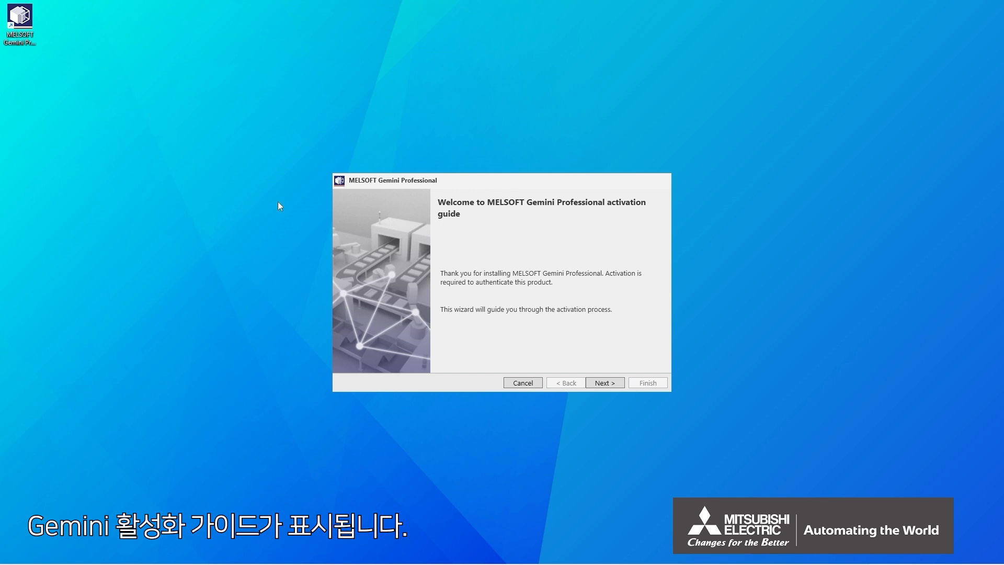
pyautogui.click(589, 384)
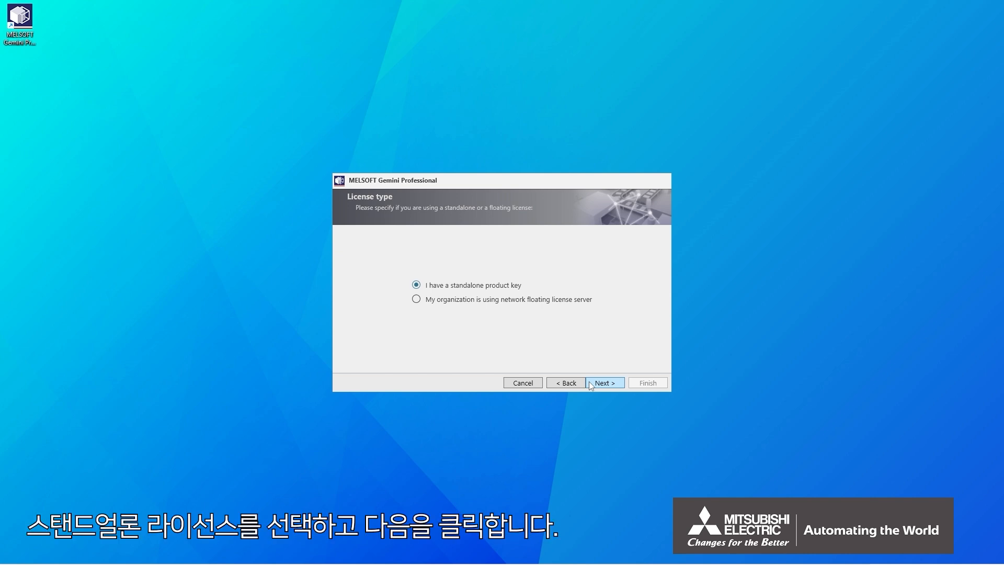
pyautogui.click(591, 384)
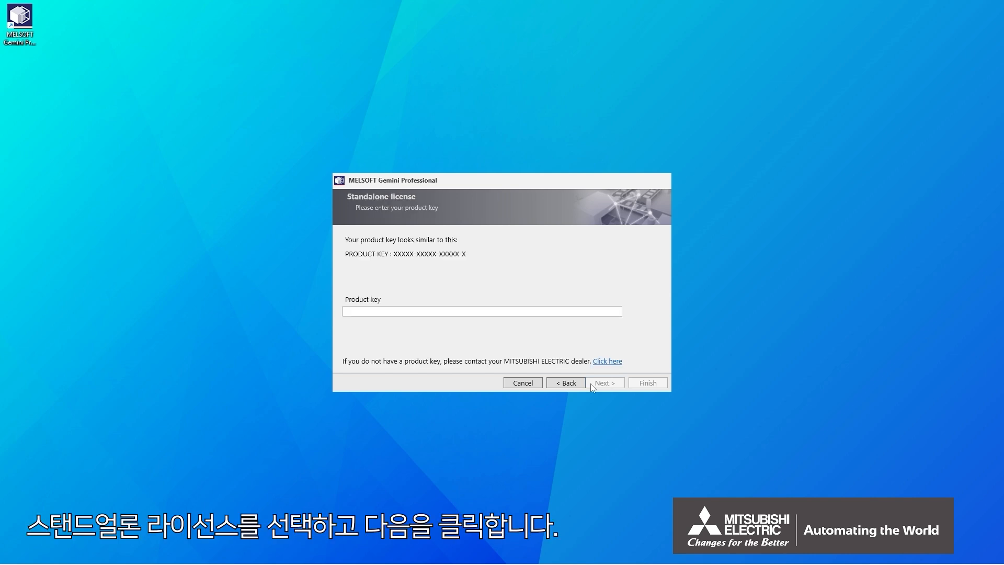
pyautogui.click(561, 313)
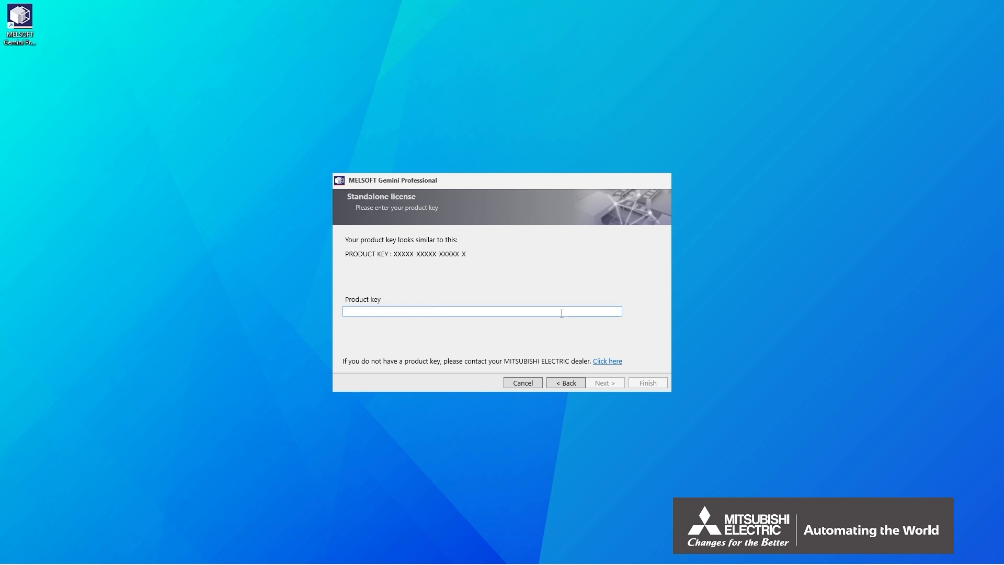
pyautogui.hotkey('ctrl', 'v')
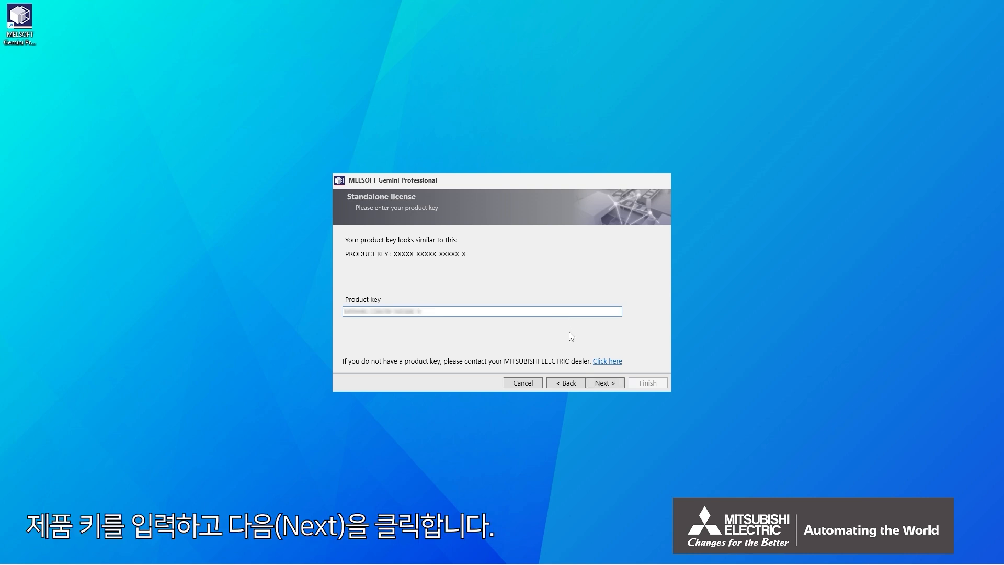
pyautogui.click(592, 384)
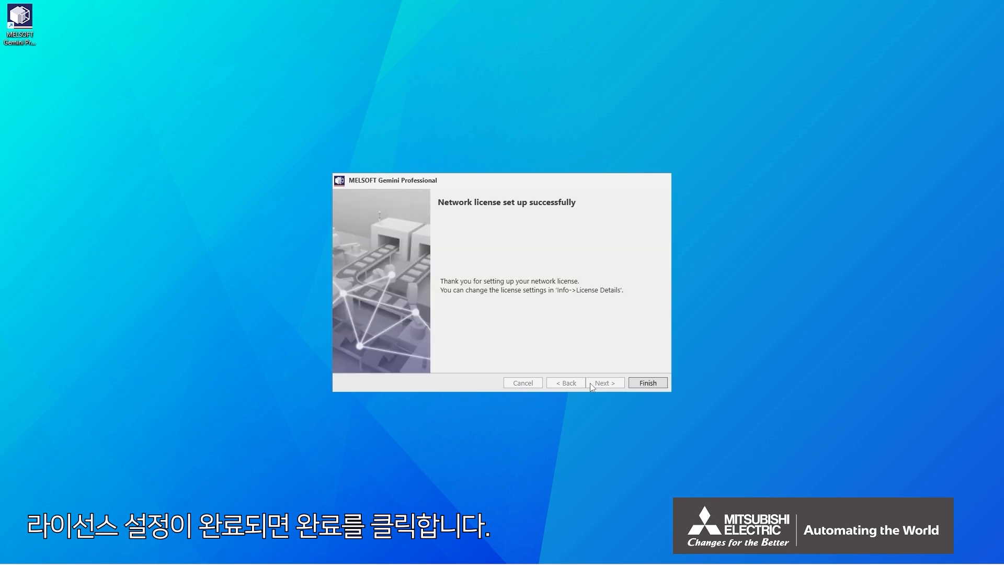
pyautogui.click(633, 386)
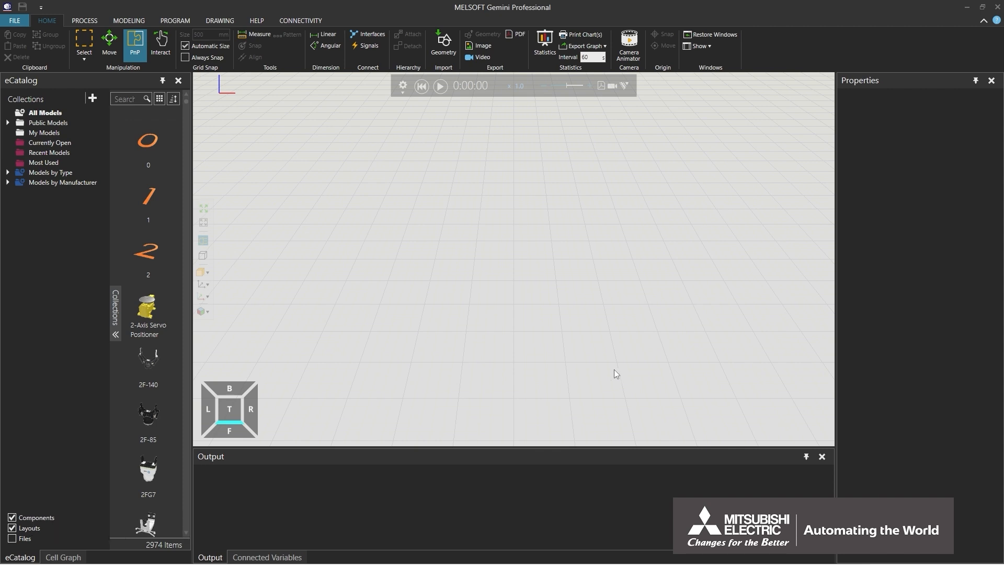
# - Switch through the Process, Modeling and Program workspaces, then return to Home
pyautogui.click(92, 20)
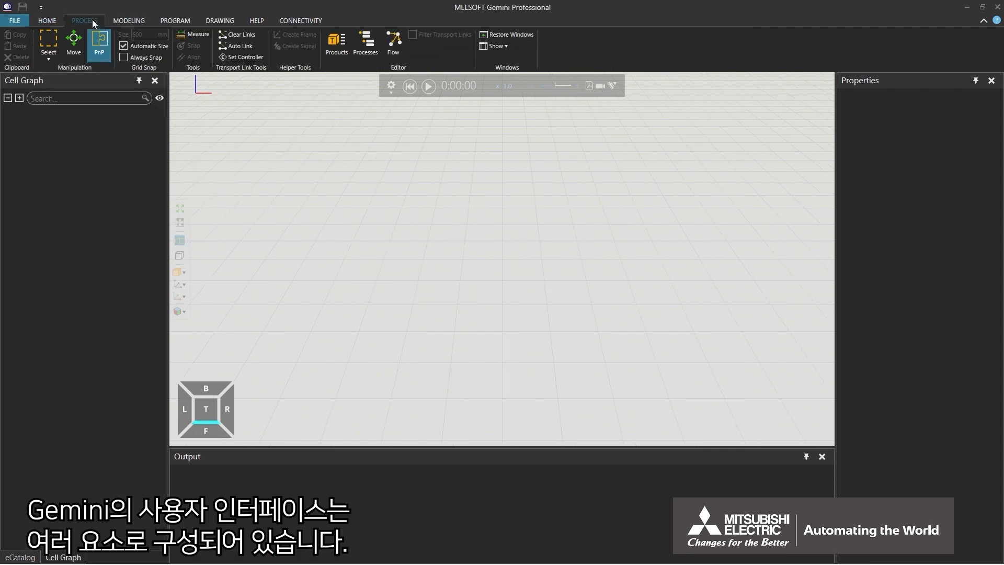
pyautogui.click(136, 24)
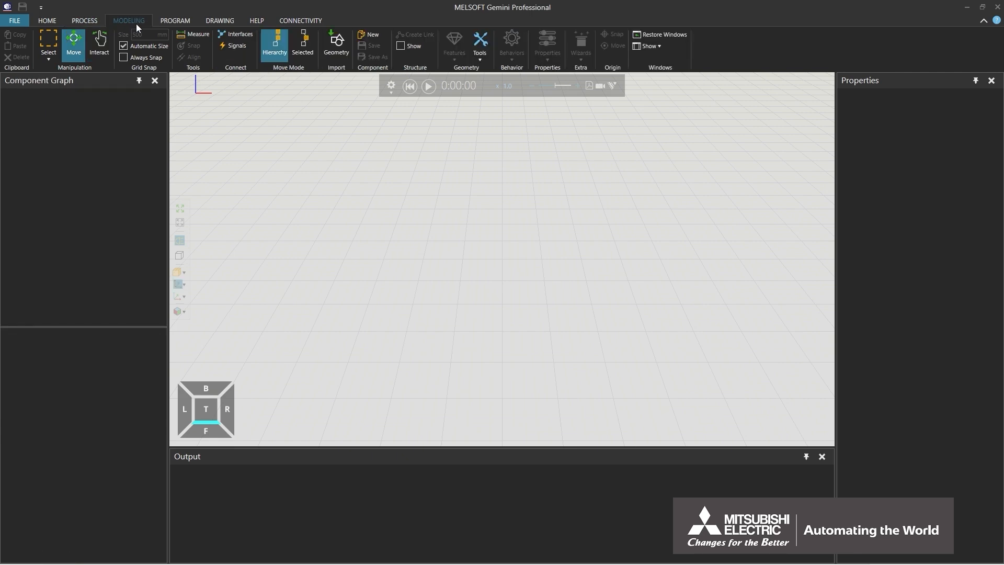
pyautogui.click(176, 23)
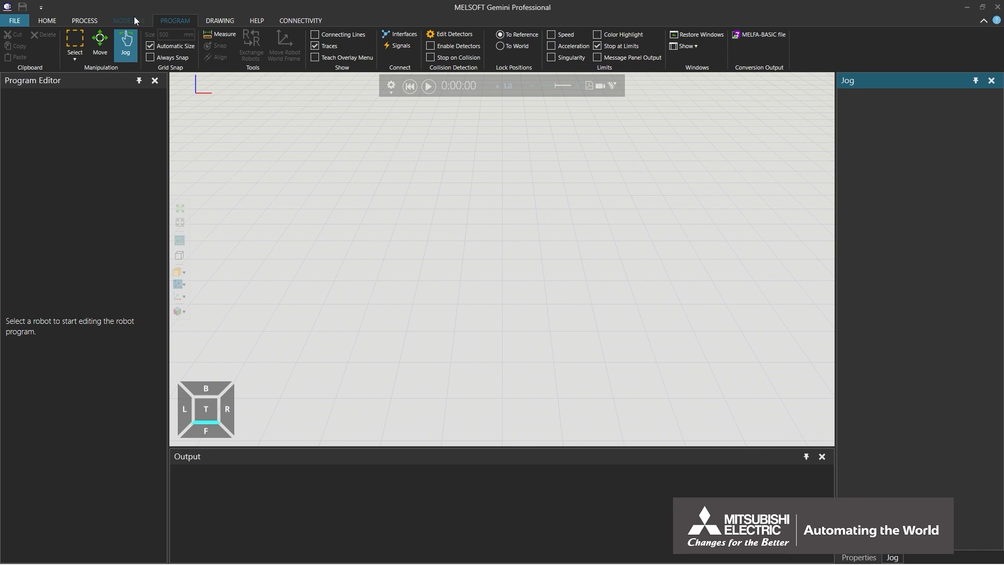
pyautogui.click(55, 24)
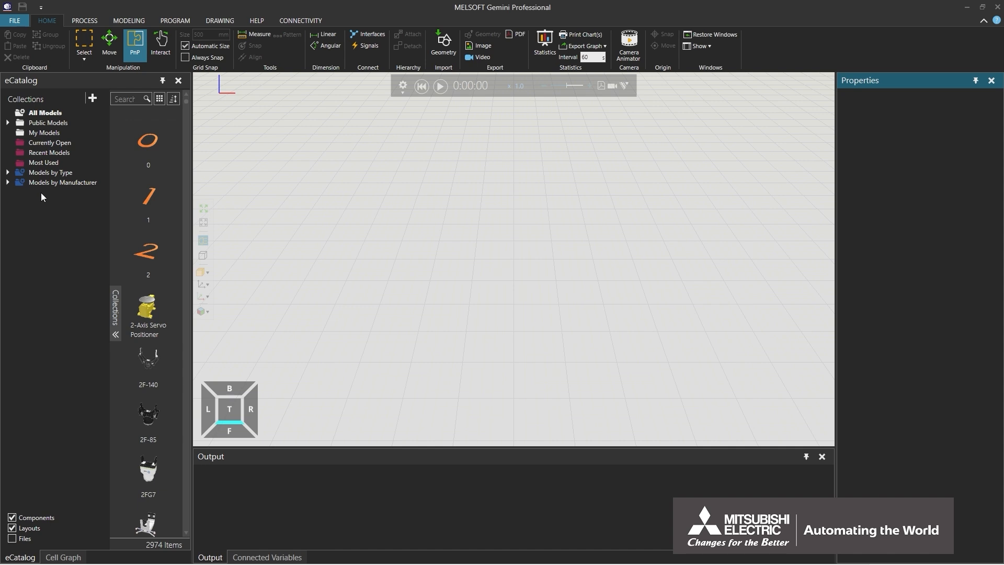
# - Drag the Machine Tending layout from the eCatalog's Layouts collection into the 3D World
pyautogui.click(8, 172)
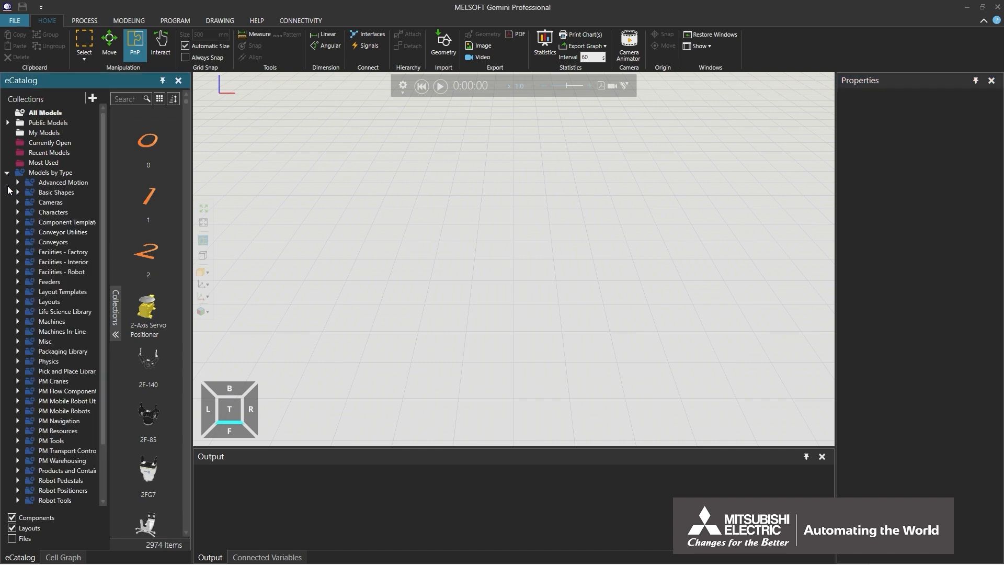
pyautogui.click(18, 303)
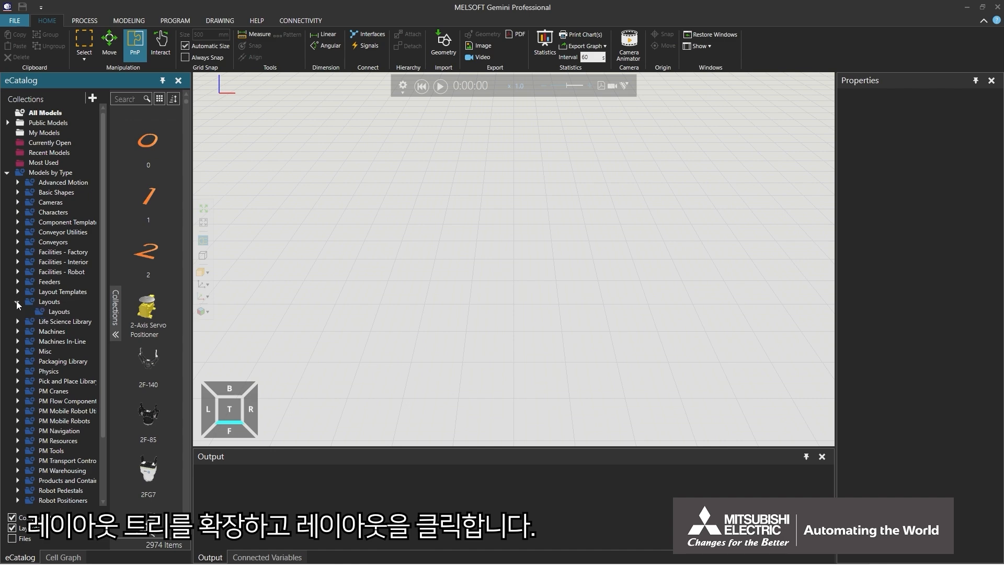
pyautogui.click(37, 312)
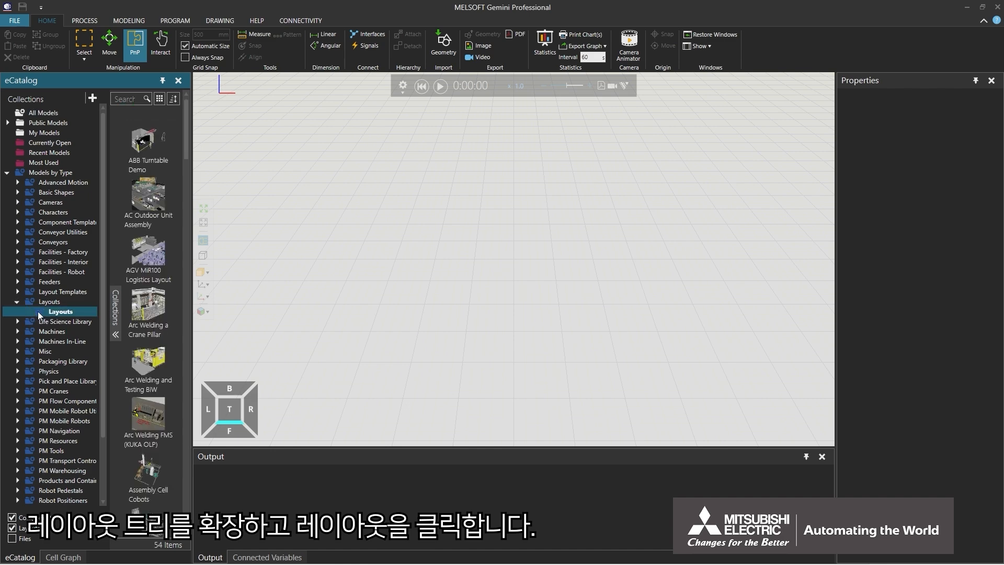
pyautogui.scroll(-10, 176, 334)
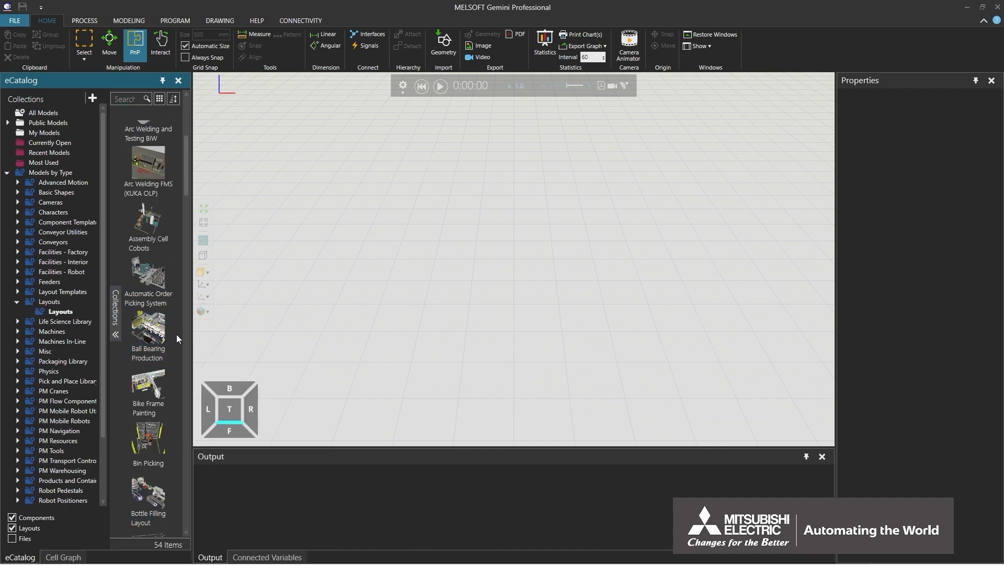
pyautogui.scroll(-7, 177, 334)
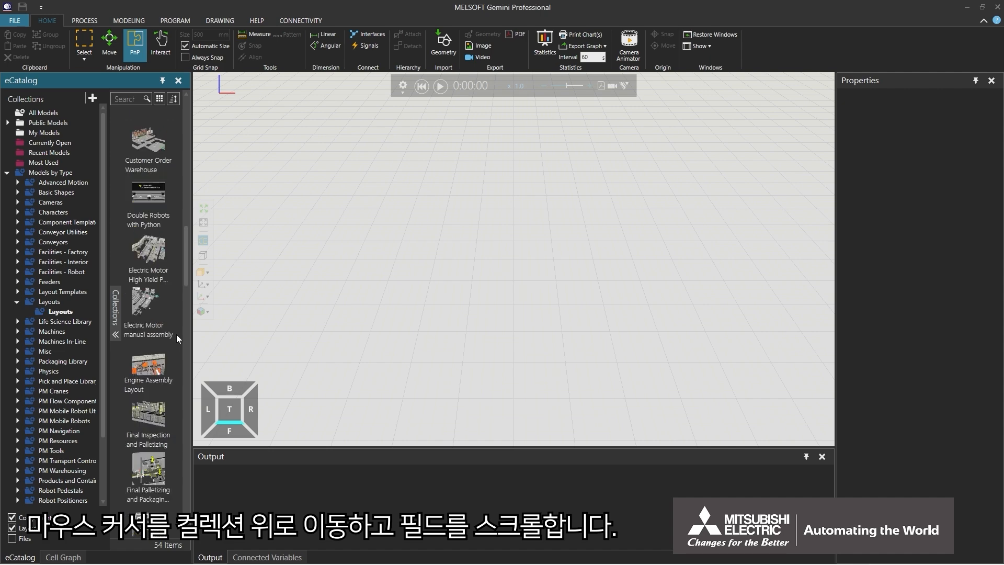
pyautogui.scroll(-5, 176, 334)
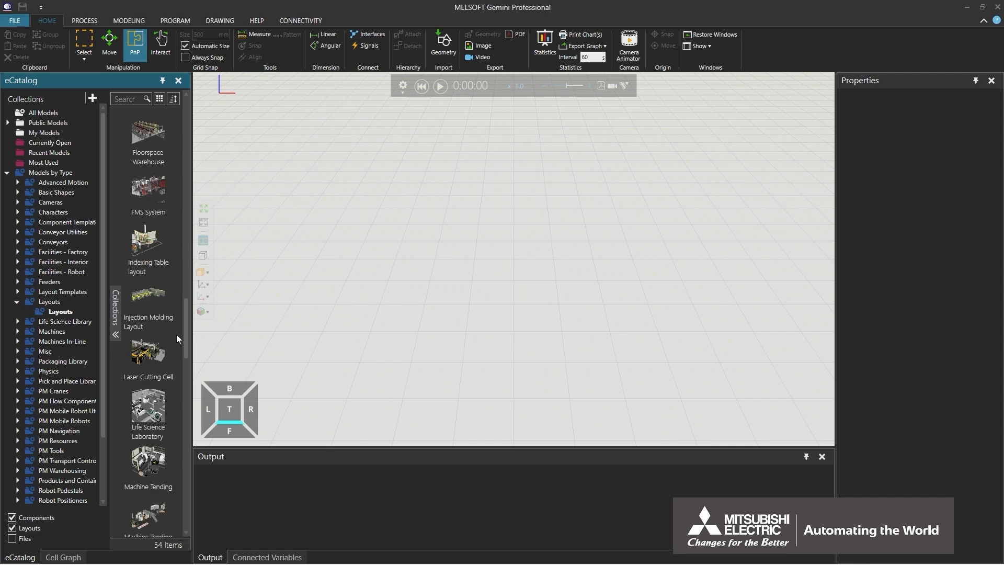
pyautogui.moveTo(150, 466); pyautogui.dragTo(453, 398)
pyautogui.moveTo(502, 337); pyautogui.dragTo(500, 335)
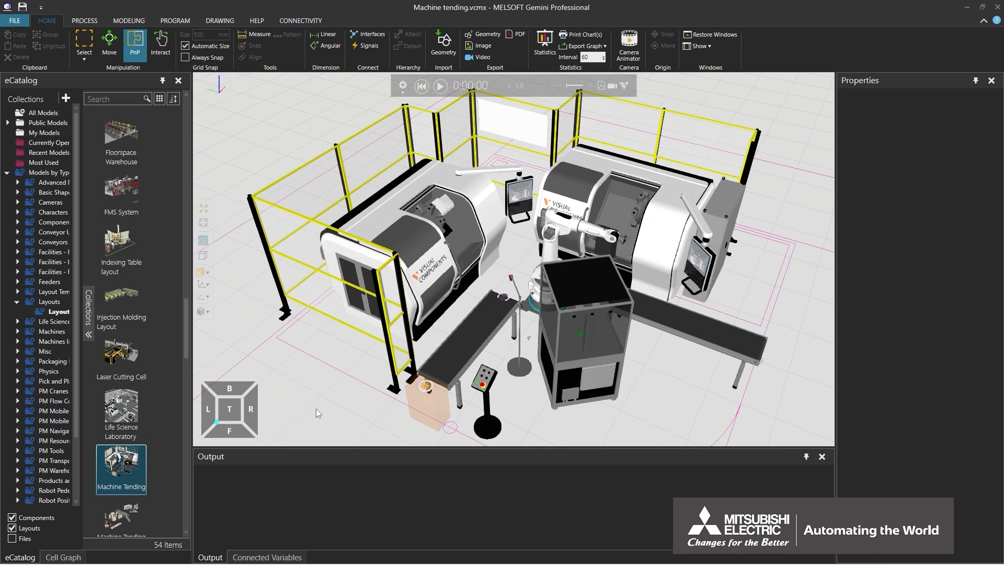
# - Select the Coordinate Measuring Machine in the Cell Graph, view its properties, and play the simulation
pyautogui.click(62, 556)
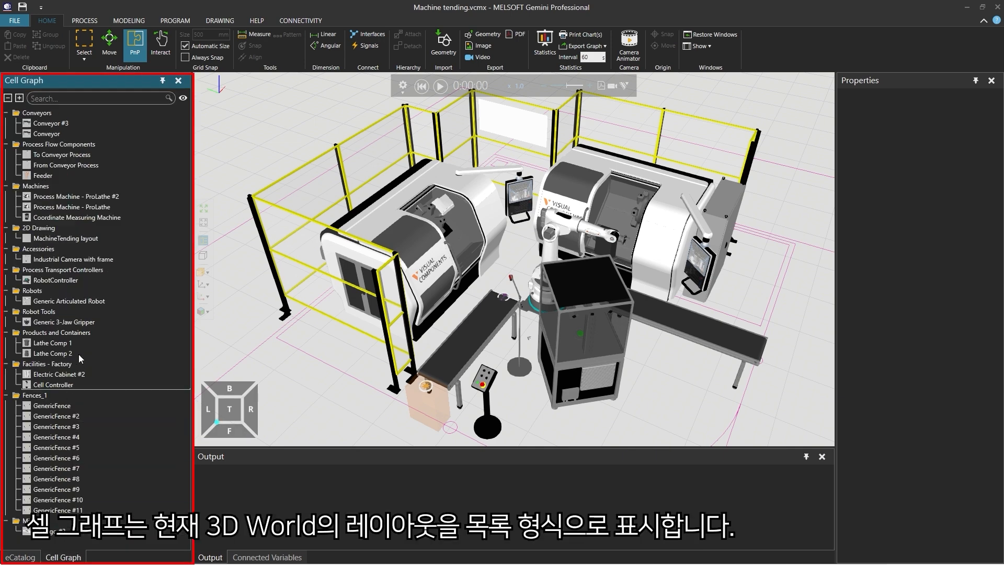
pyautogui.click(99, 218)
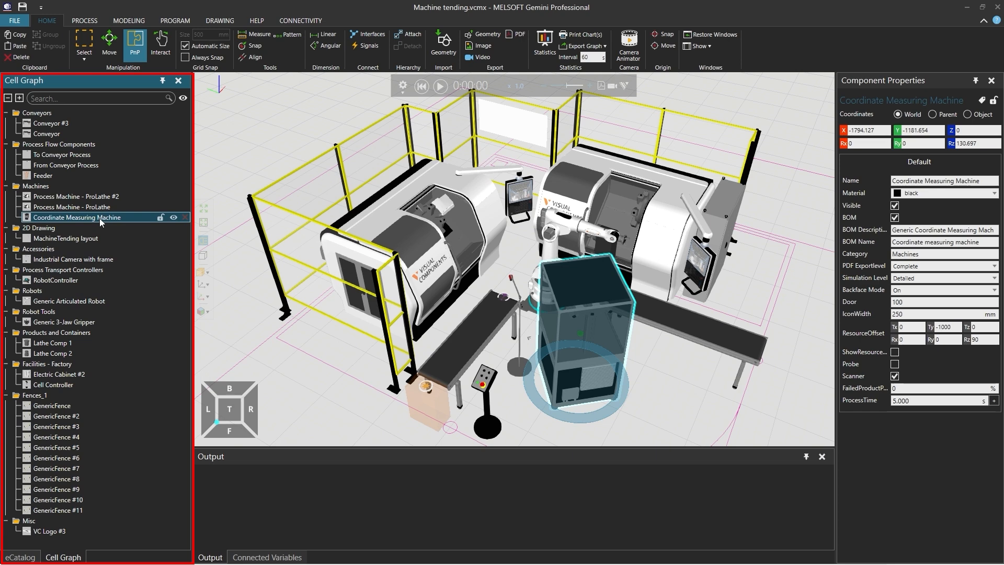
pyautogui.click(222, 463)
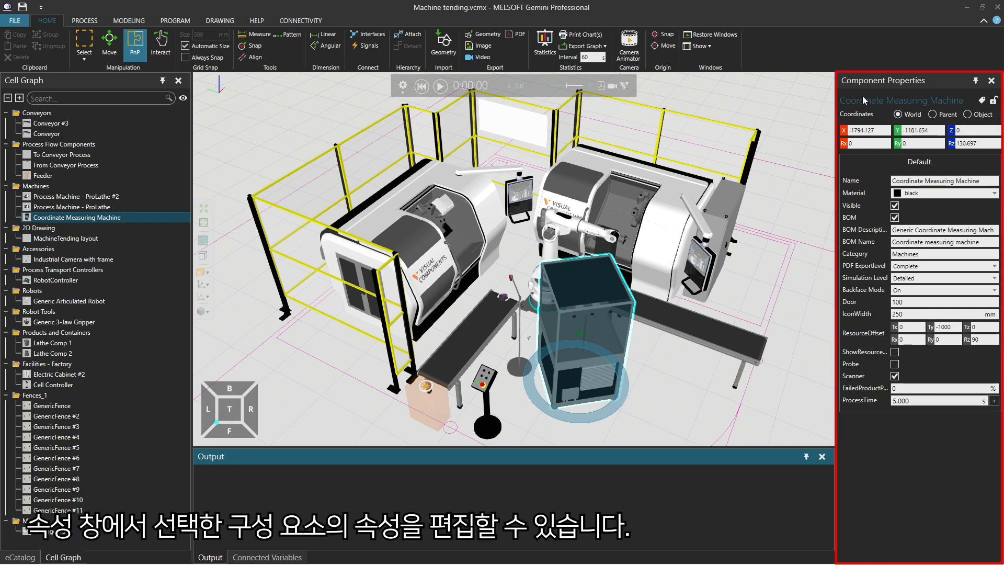
pyautogui.click(874, 82)
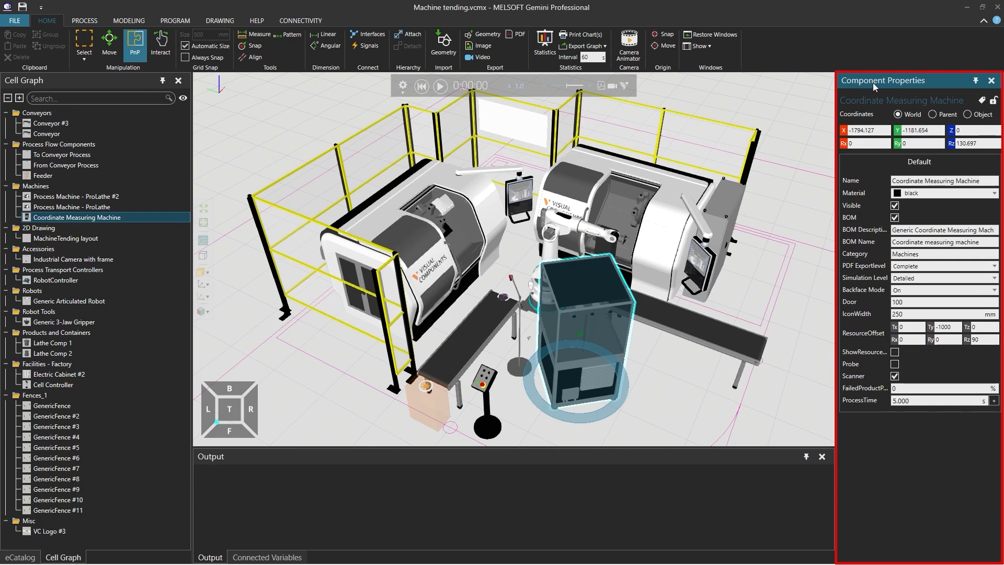
pyautogui.click(440, 85)
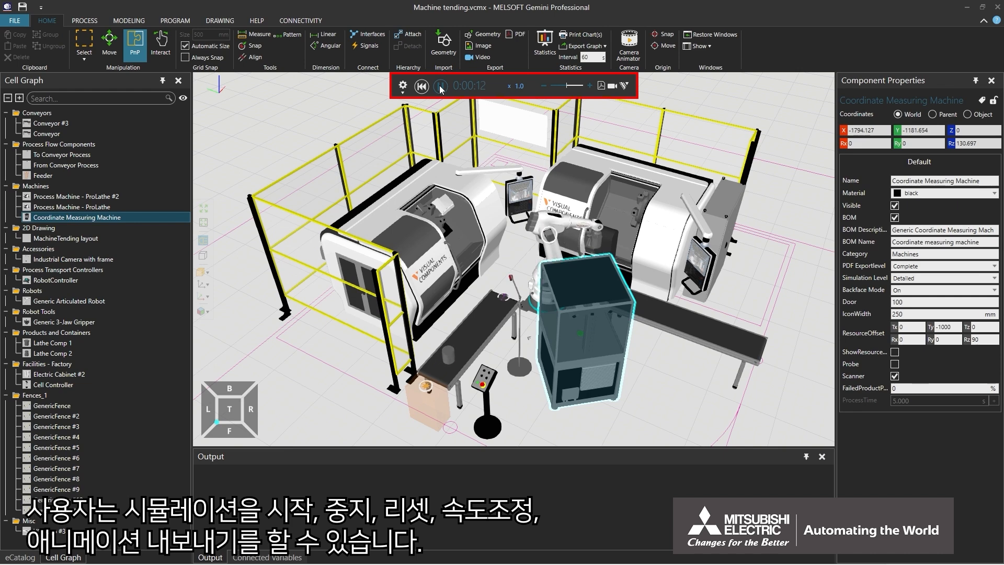
# - Speed the simulation up twice, return it to x1.0, then reset the clock to 0:00:00
pyautogui.click(590, 86)
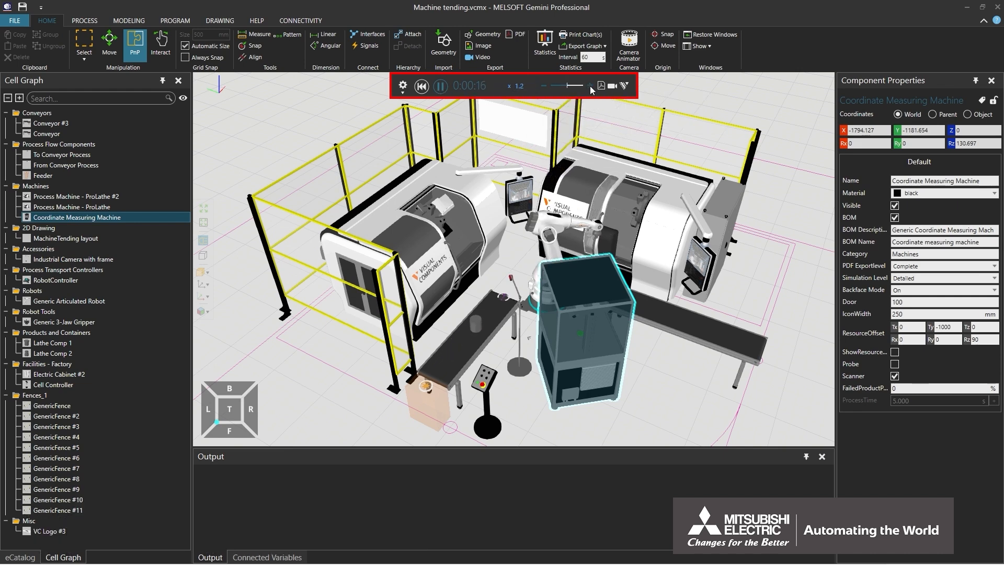
pyautogui.click(591, 86)
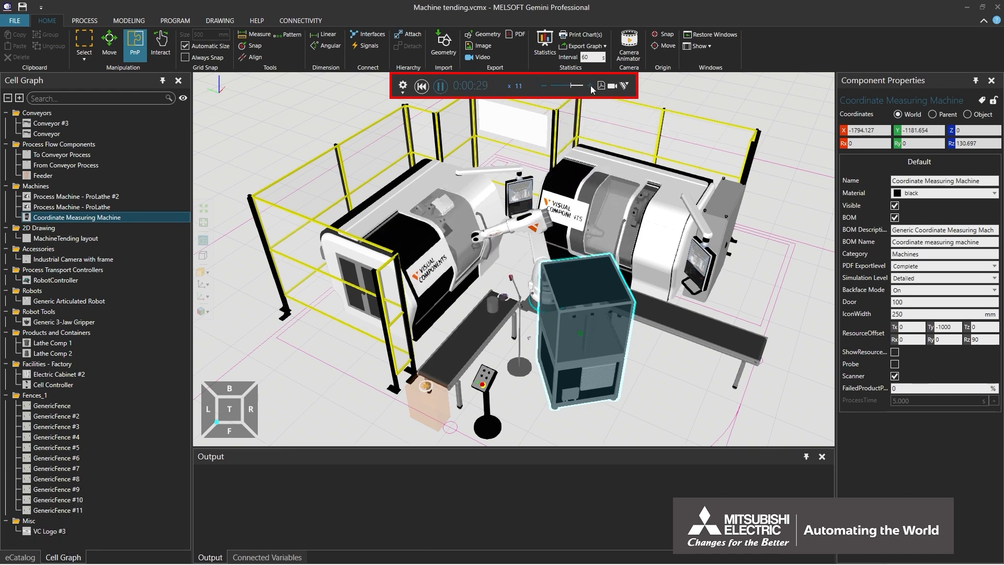
pyautogui.click(543, 86)
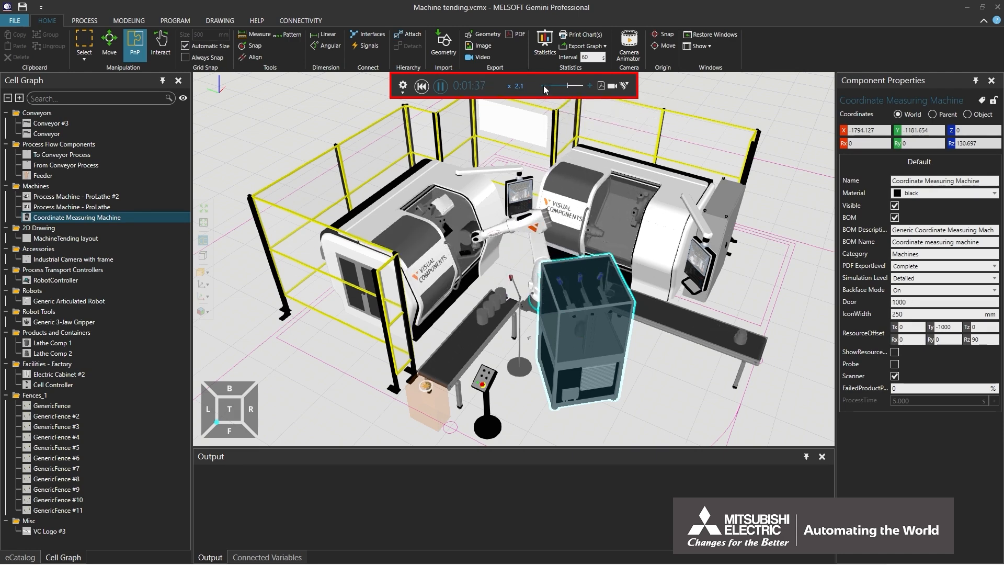
pyautogui.click(544, 86)
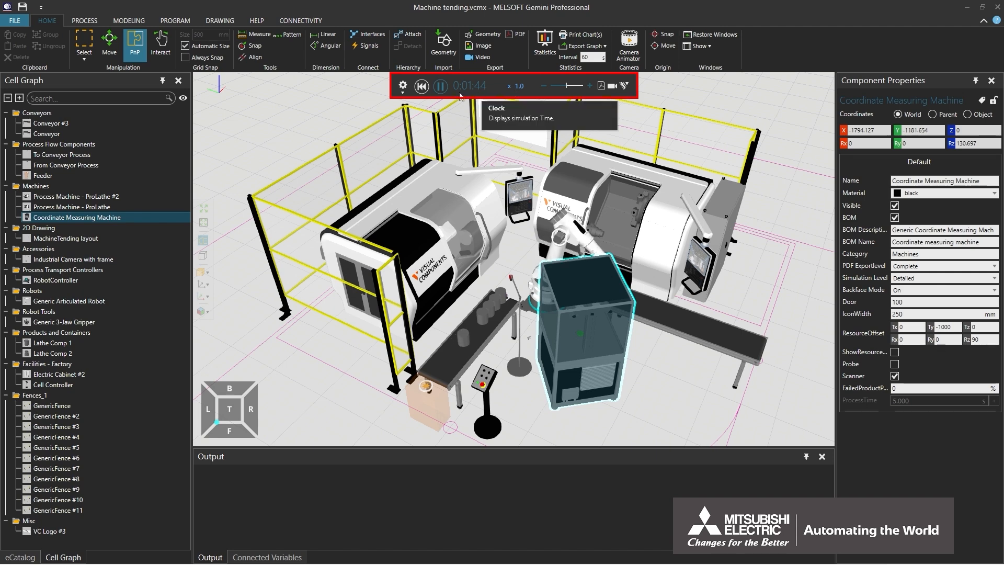
pyautogui.click(421, 87)
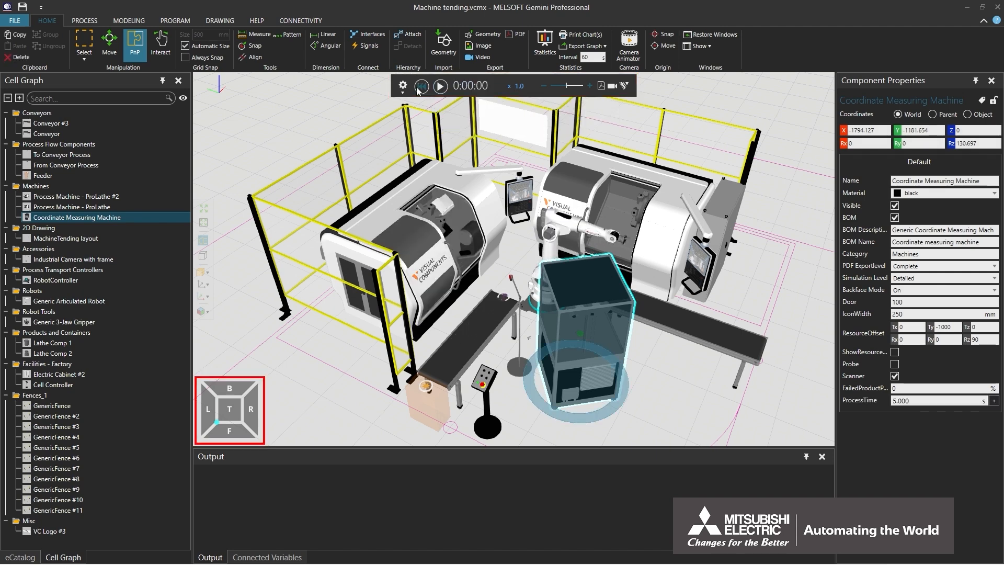
# - Switch the view to top, then front, then an angled front-left view
pyautogui.click(233, 413)
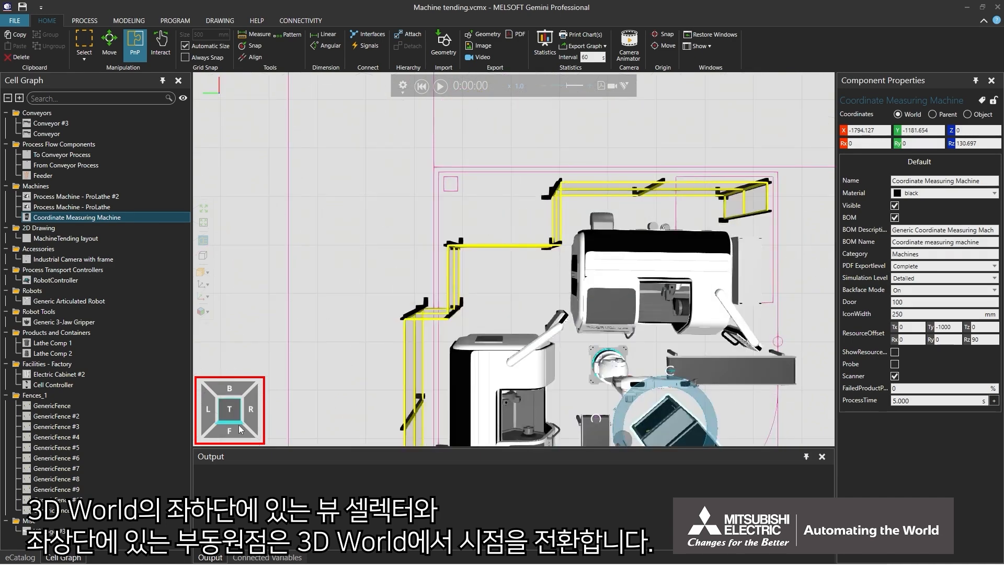
pyautogui.click(237, 431)
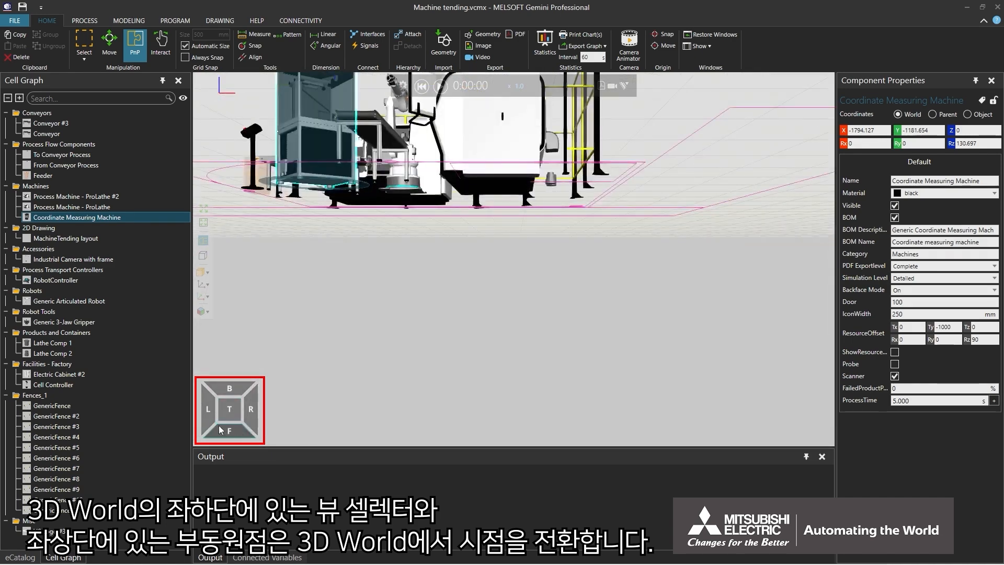
pyautogui.click(217, 424)
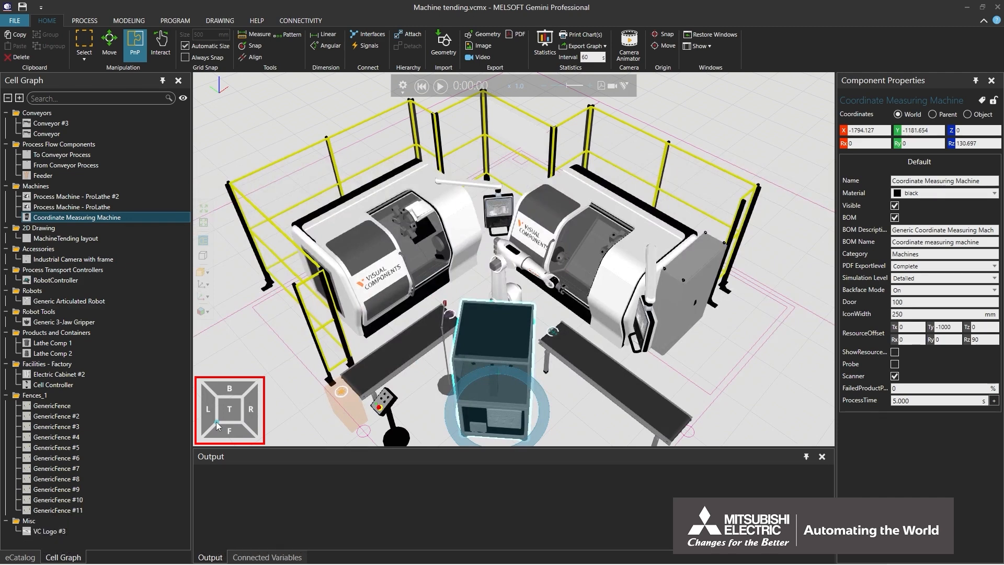
# - Fit the whole layout in view, then select the left ProLathe and frame it
pyautogui.click(204, 209)
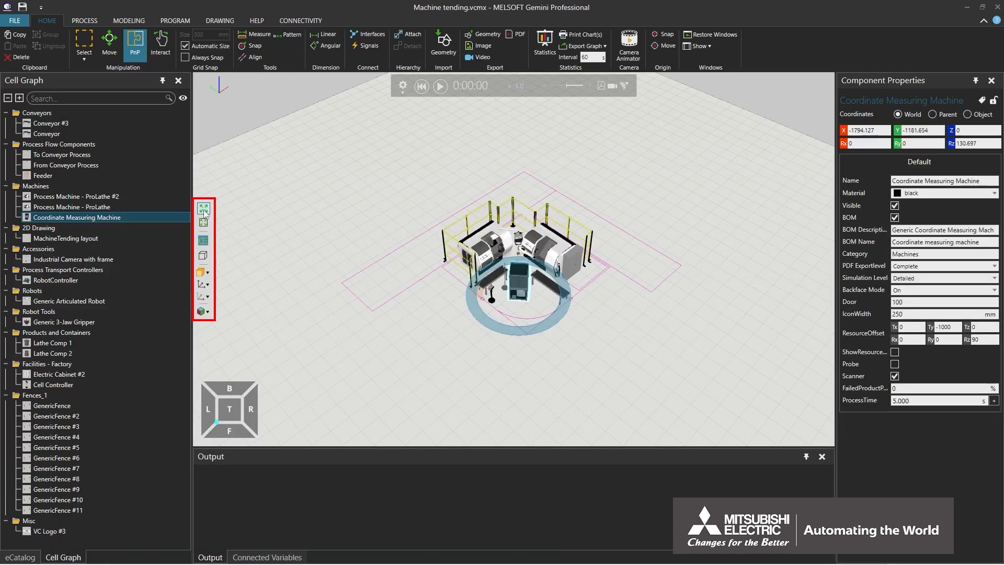
pyautogui.click(477, 244)
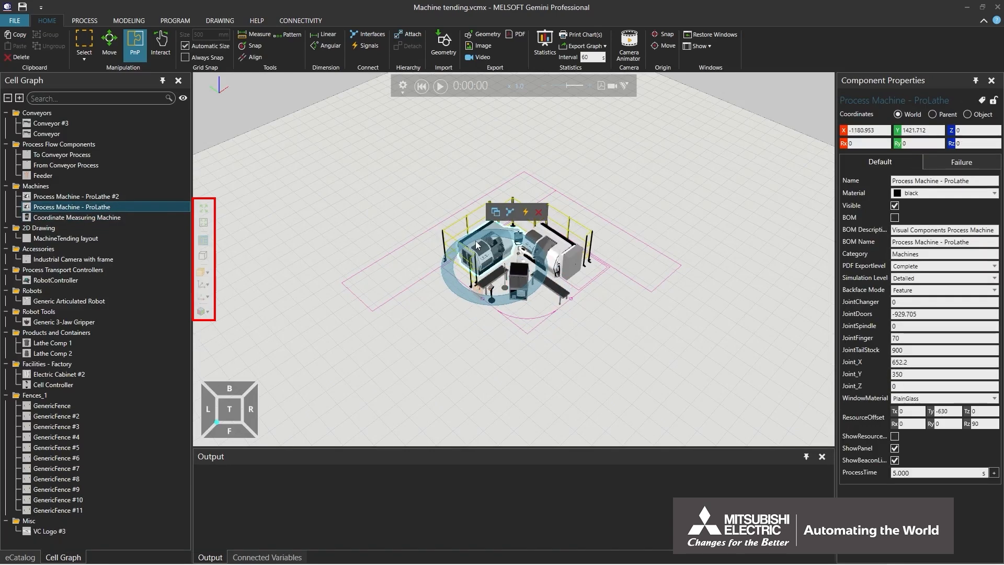
pyautogui.click(203, 222)
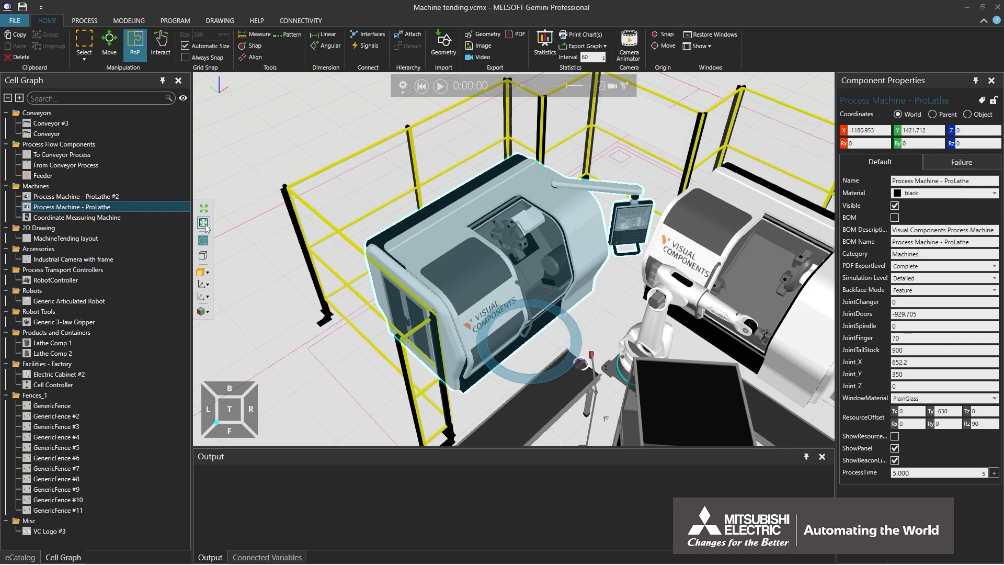
# - Use Clear All from the FILE backstage to unload the Machine tending layout
pyautogui.click(15, 20)
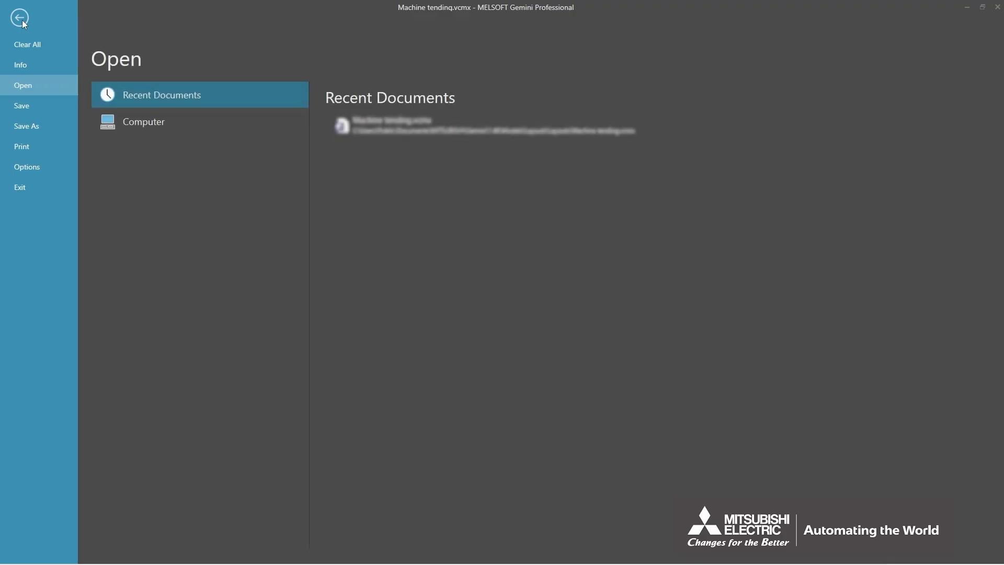
pyautogui.click(26, 49)
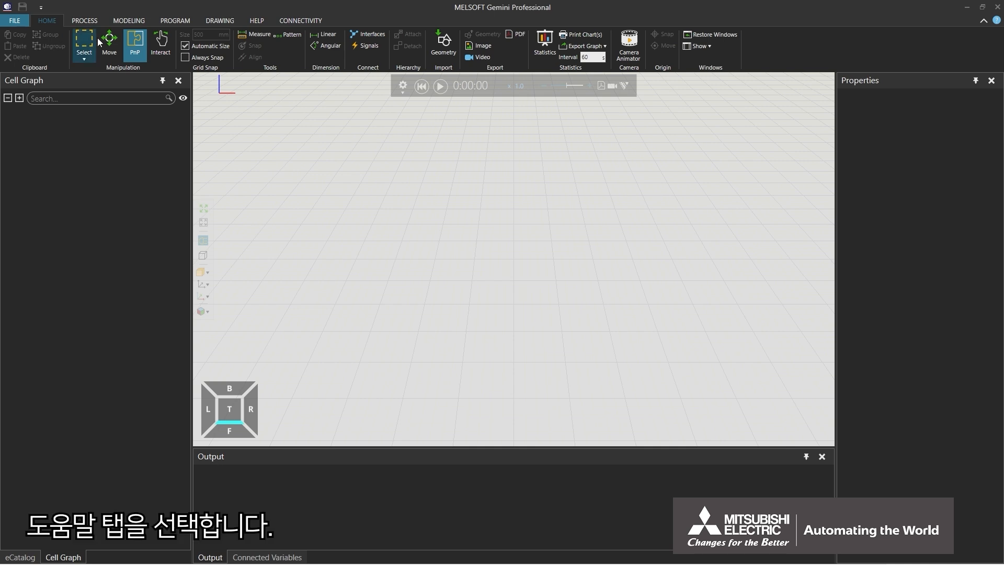
# - Open the Version 1.48 Help file in the browser from the HELP ribbon tab
pyautogui.click(253, 20)
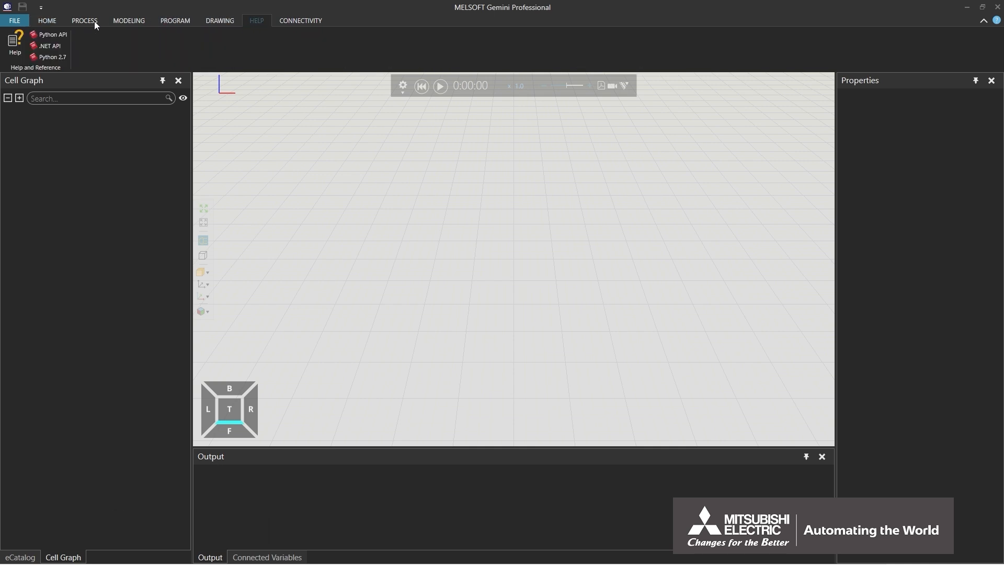
pyautogui.click(16, 42)
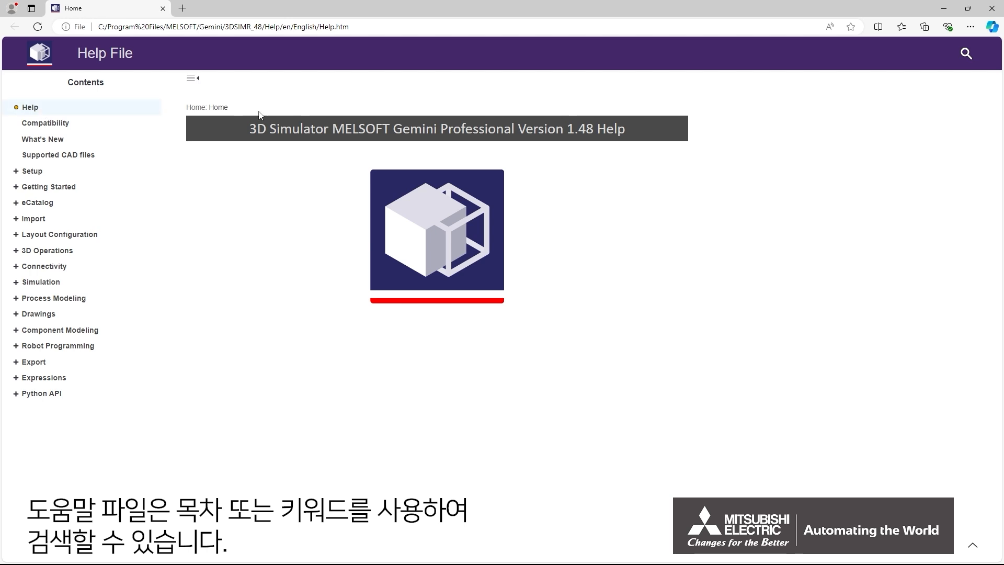
# - Expand Getting Started, view Navigation, Selection, then Visualization, and scroll to its Full-screen Mode section
pyautogui.click(965, 52)
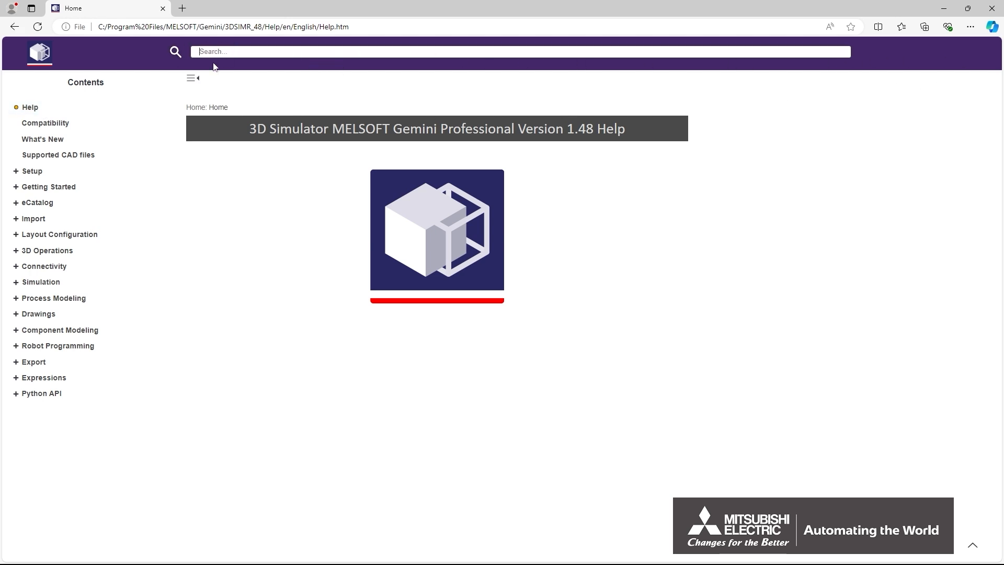
pyautogui.click(16, 187)
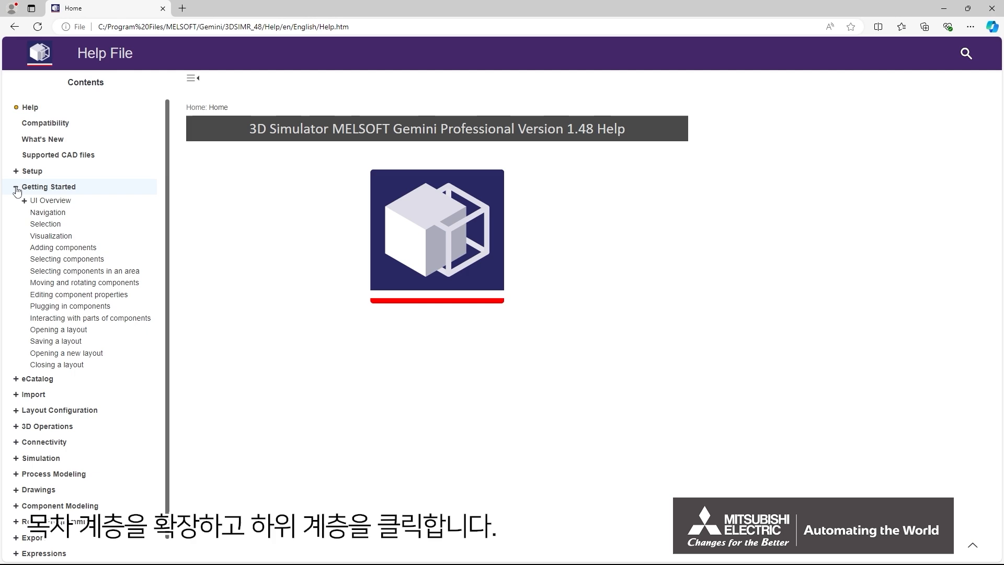
pyautogui.click(33, 212)
pyautogui.click(33, 205)
pyautogui.click(34, 216)
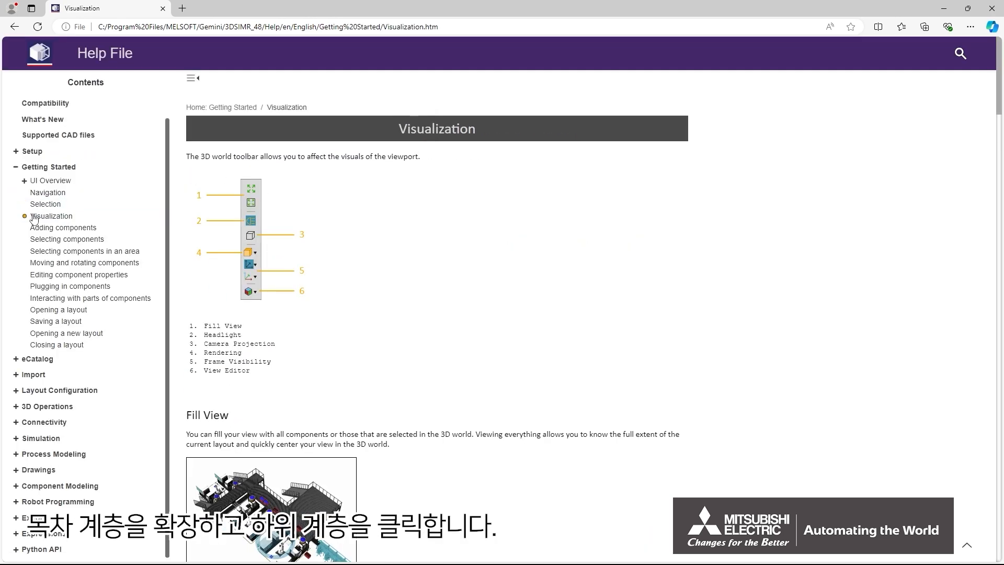
pyautogui.scroll(-20, 326, 201)
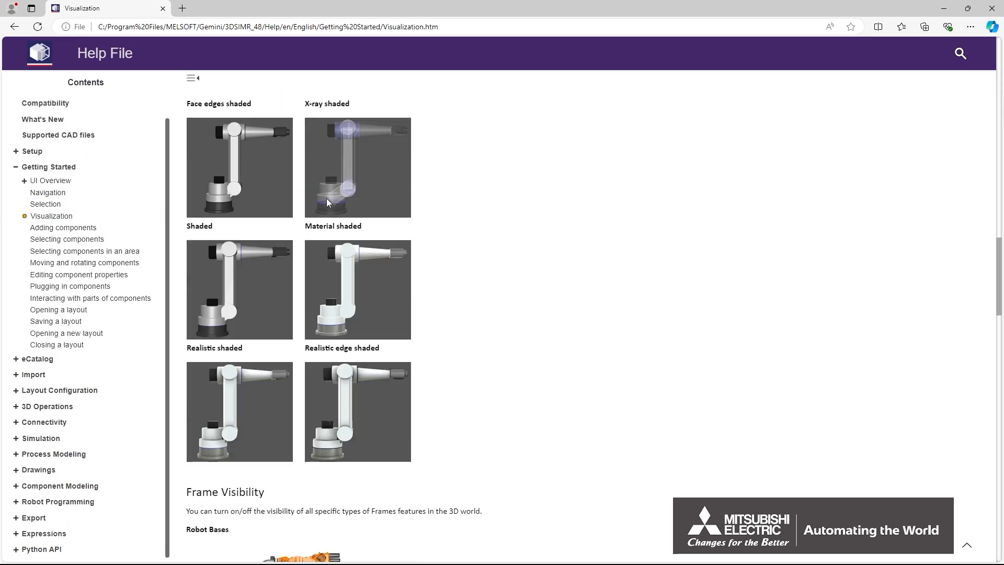
pyautogui.scroll(-20, 327, 201)
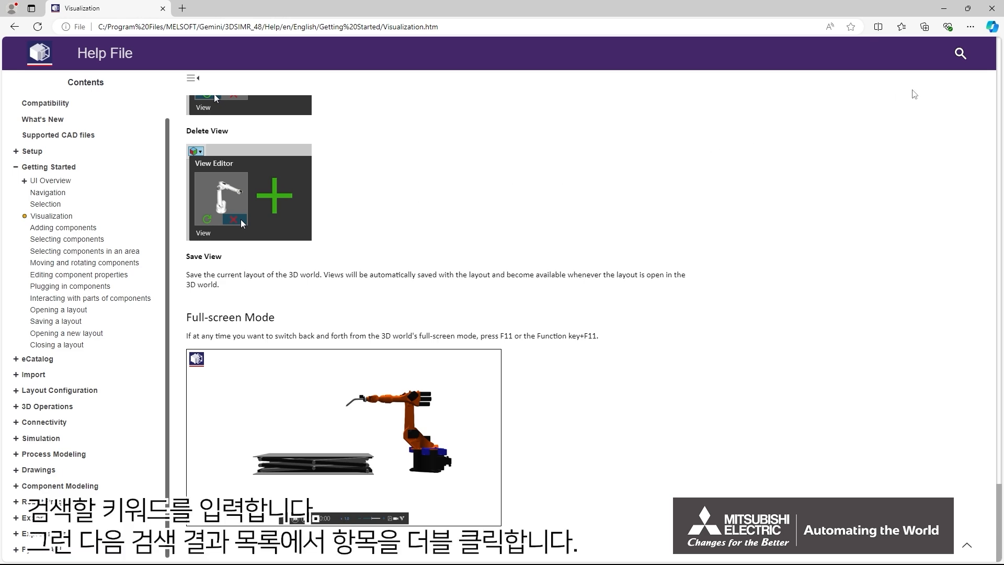
# - Search the help for 'Simulation' and read through the Simulation Controls page
pyautogui.click(959, 53)
pyautogui.write('Simulation')
pyautogui.press('Return')
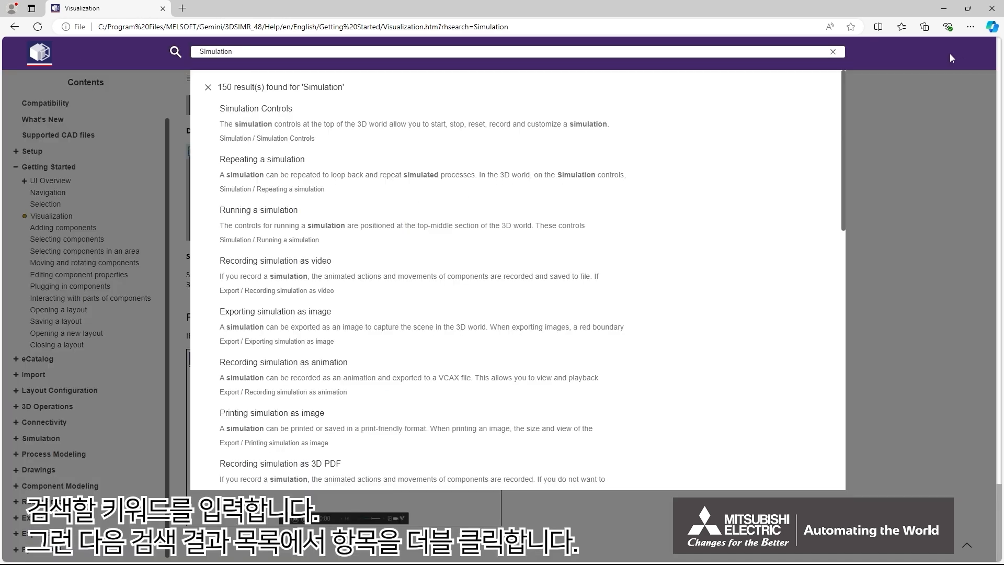
pyautogui.doubleClick(260, 109)
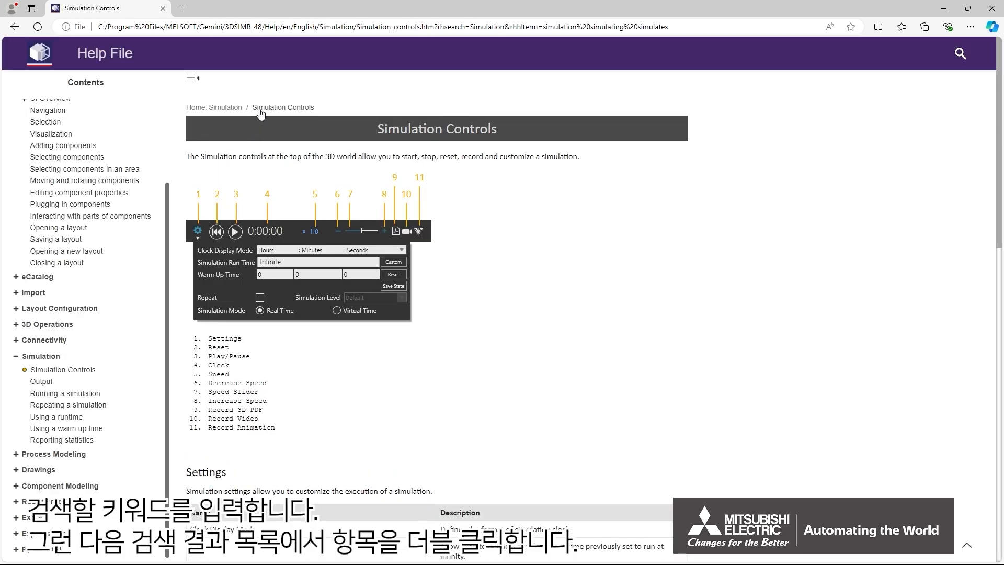
pyautogui.scroll(-15, 260, 113)
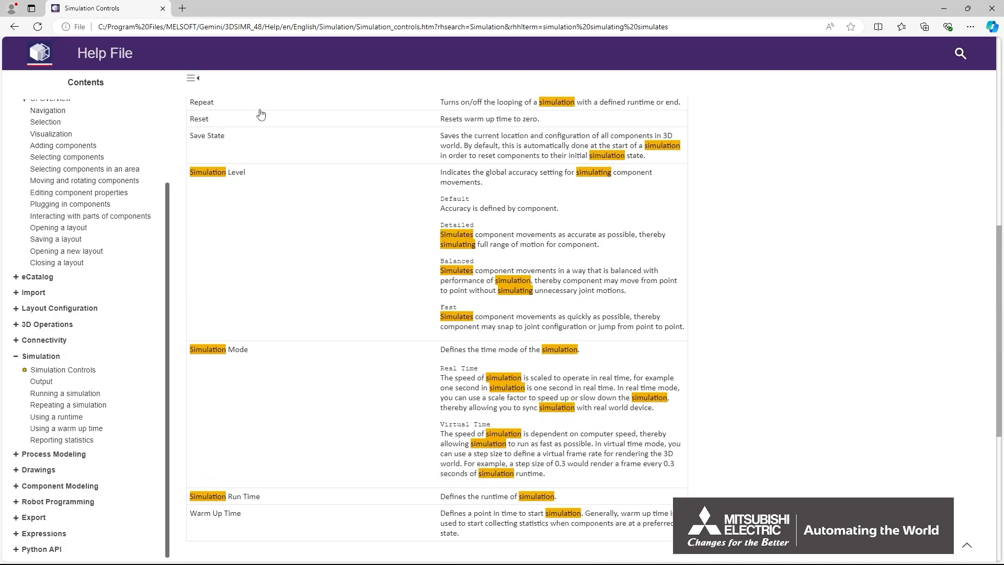
# - Open the 'Running a simulation' page from the search results and scroll through it
pyautogui.click(960, 53)
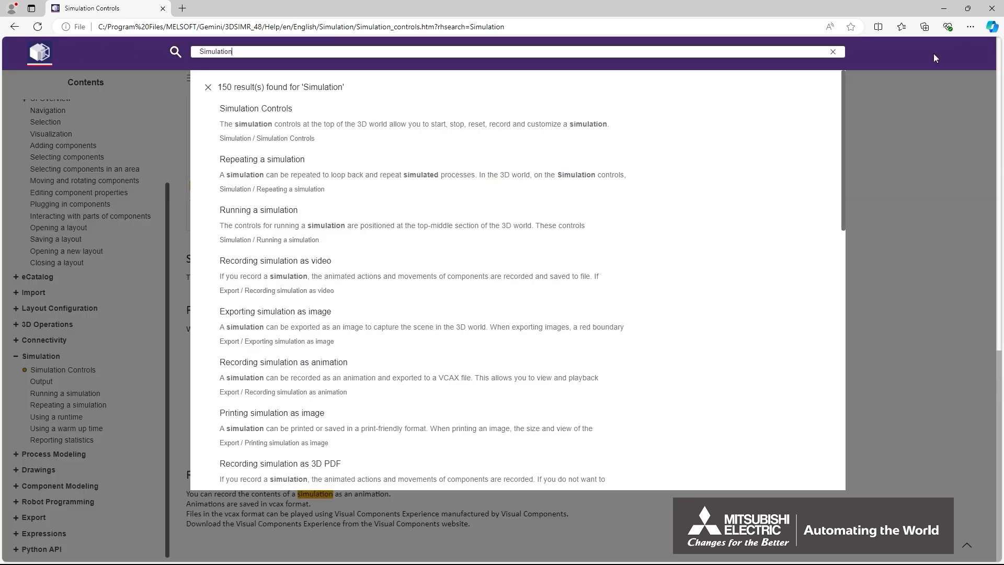
pyautogui.click(278, 215)
pyautogui.scroll(-15, 277, 215)
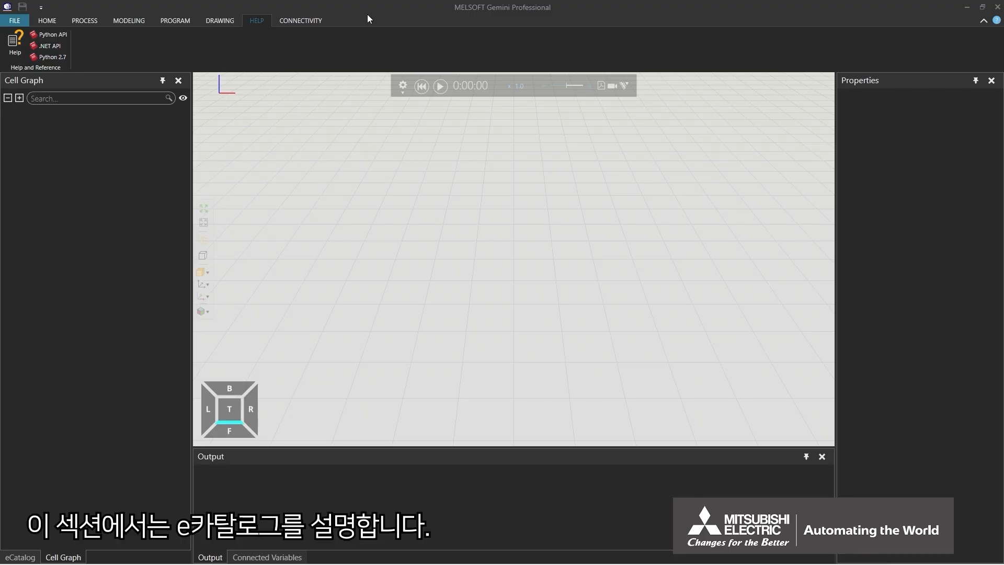
# - Return to the Home workspace and show the eCatalog listing its collections and 2974 items
pyautogui.click(56, 21)
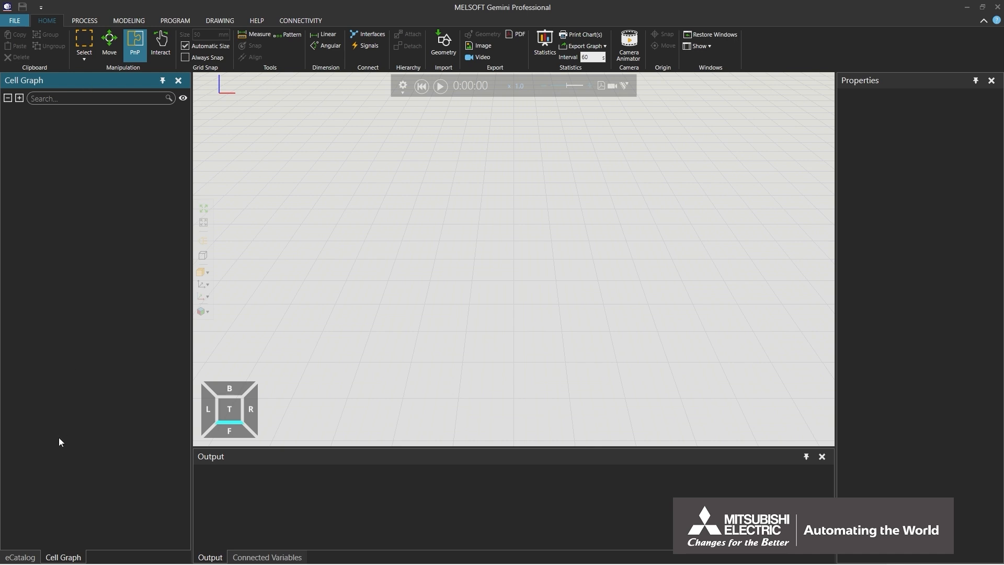
pyautogui.click(29, 552)
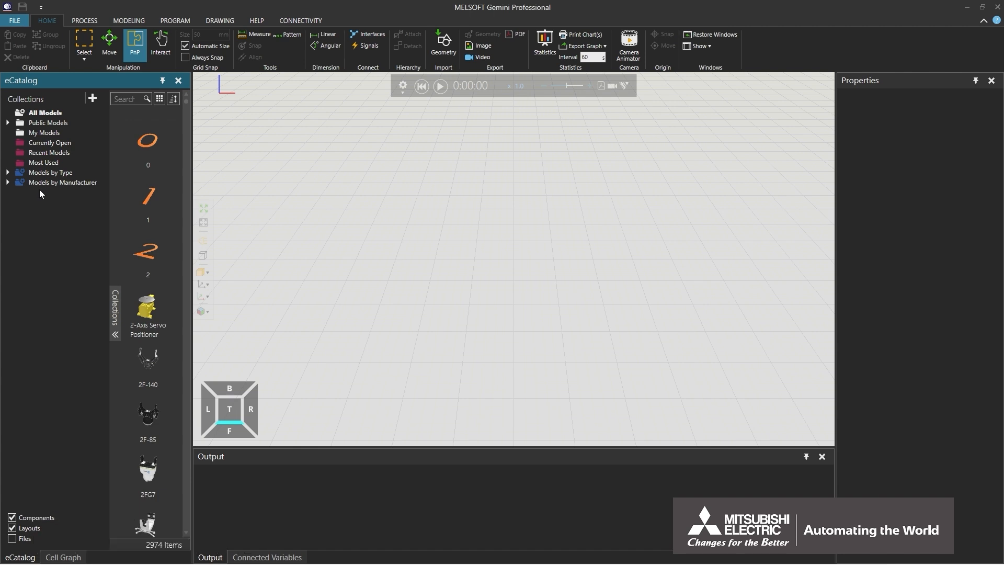
# - Expand Models by Type > Robots, pick Mitsubishi Electric, then collapse Robots again
pyautogui.click(7, 172)
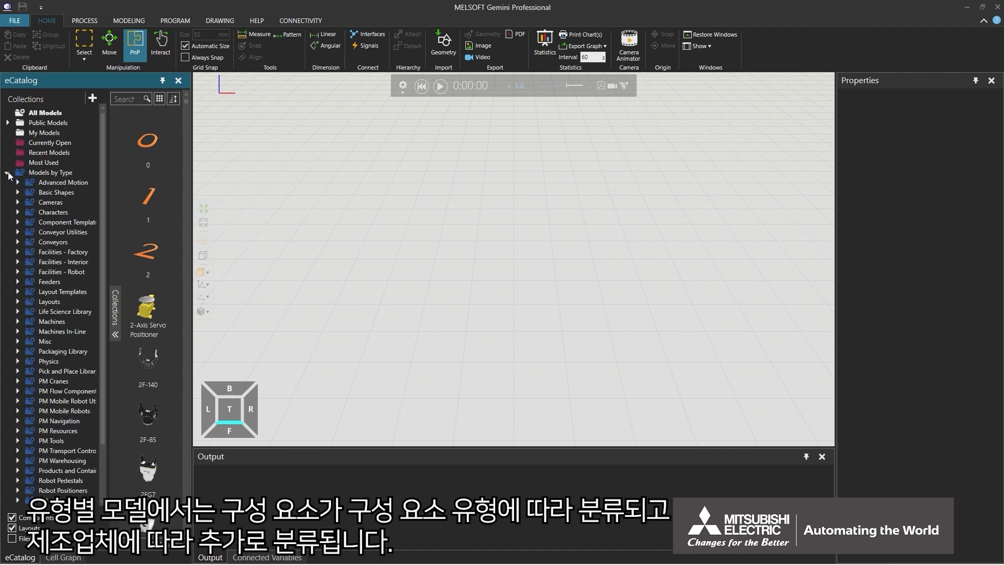
pyautogui.scroll(-2, 9, 225)
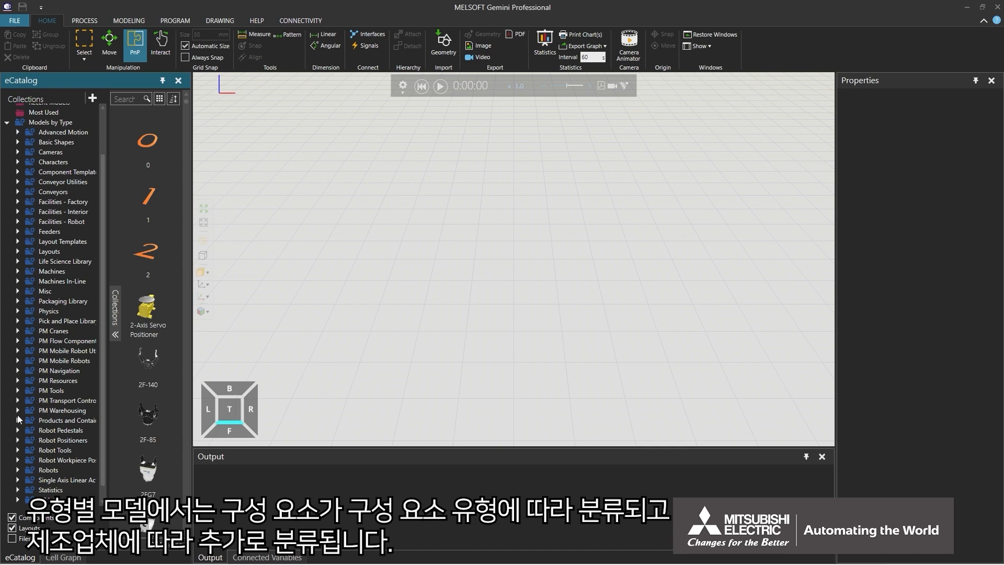
pyautogui.click(18, 469)
pyautogui.scroll(-10, 18, 470)
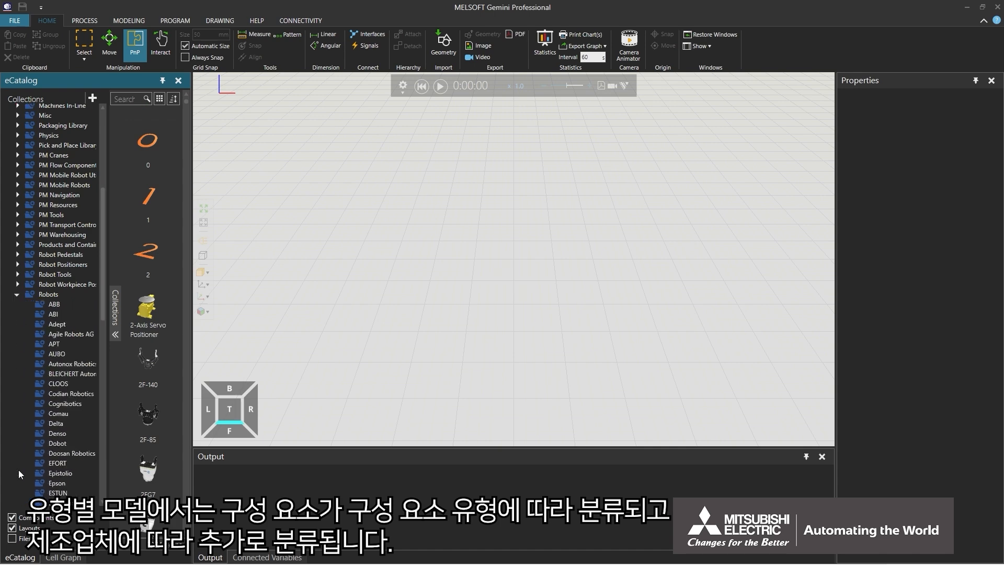
pyautogui.click(37, 436)
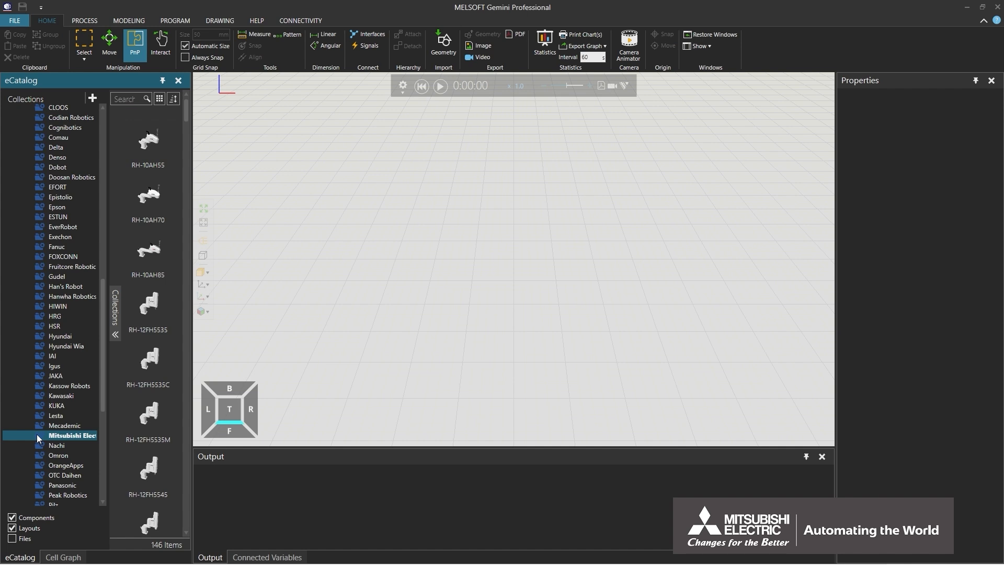
pyautogui.scroll(15, 36, 434)
pyautogui.click(18, 223)
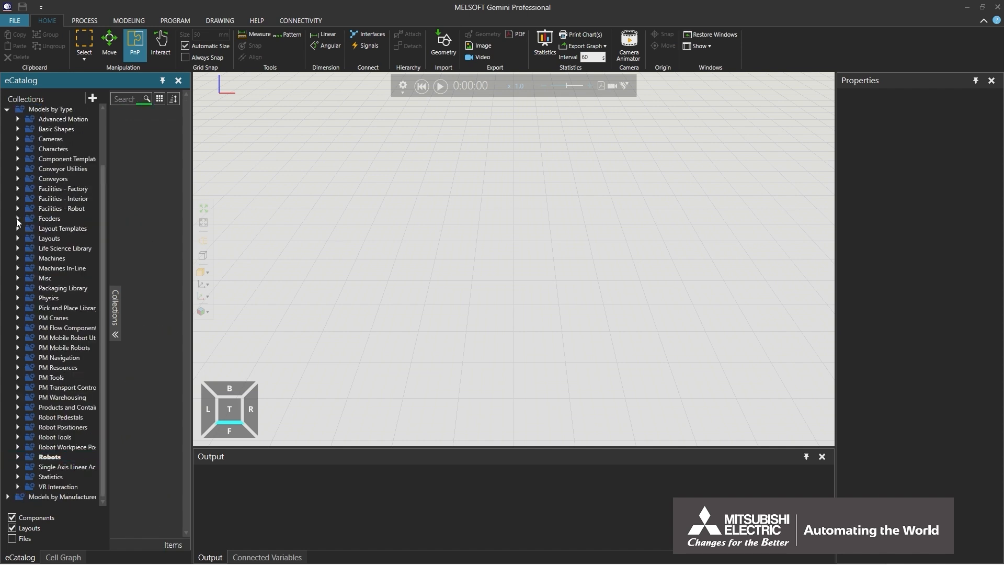
# - Collapse Models by Type and open Models by Manufacturer > Mitsubishi Electric > Robots
pyautogui.click(7, 110)
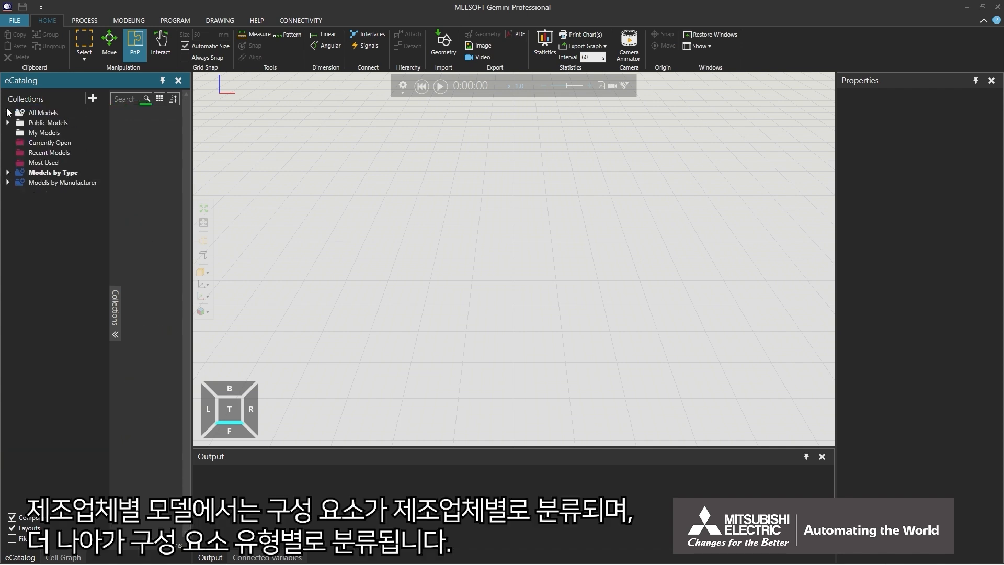
pyautogui.click(7, 183)
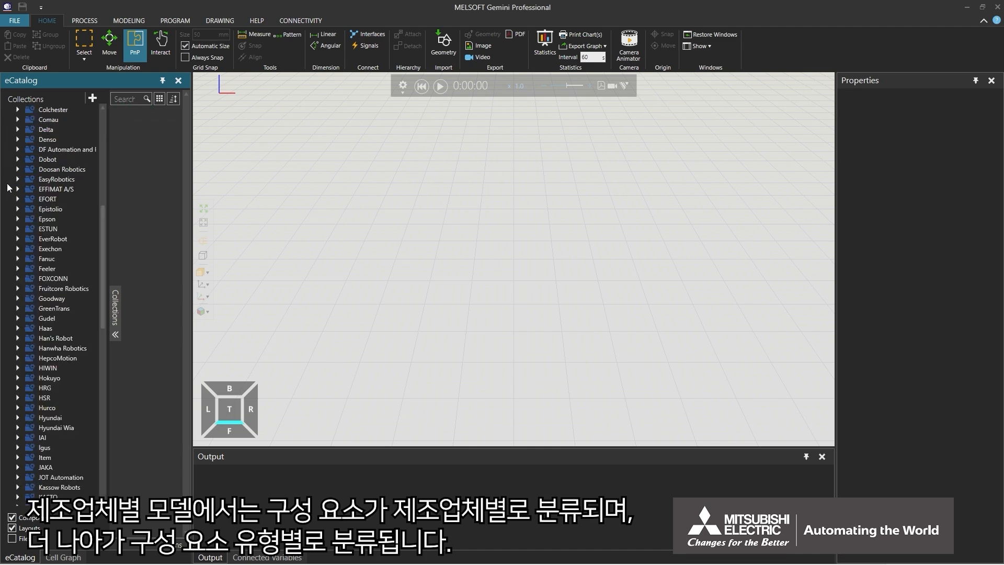
pyautogui.scroll(-8, 8, 186)
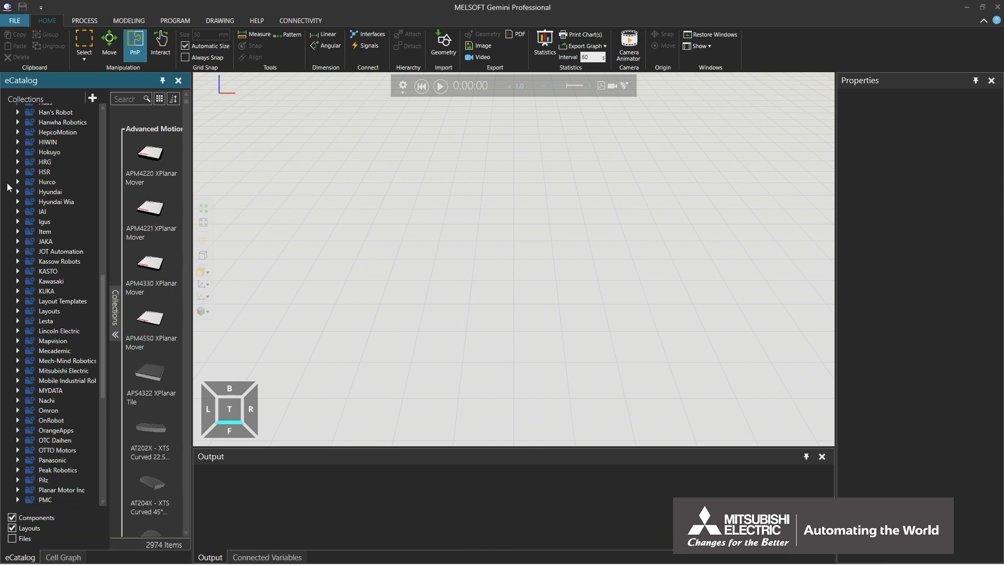
pyautogui.scroll(-1, 8, 187)
pyautogui.click(17, 346)
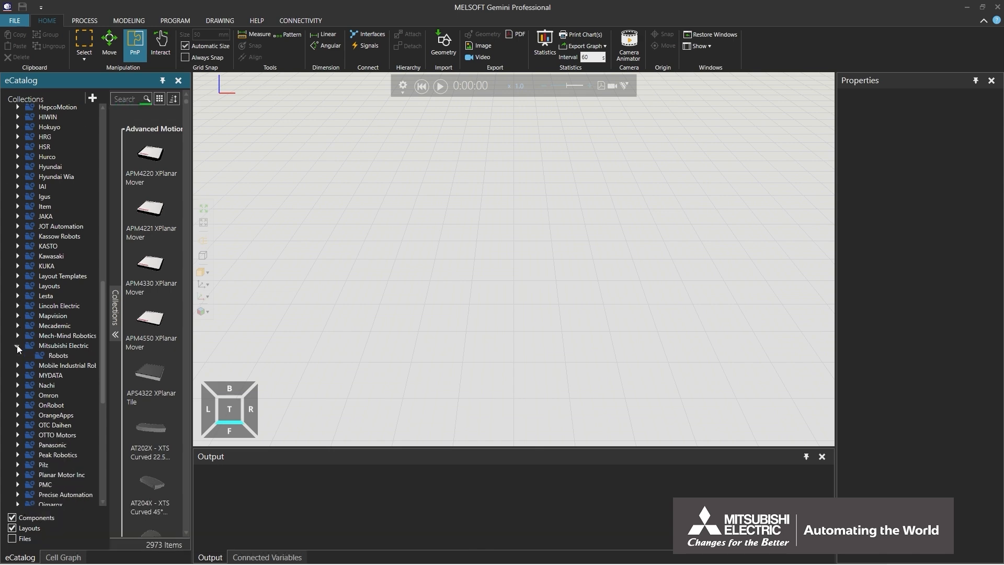
pyautogui.click(37, 355)
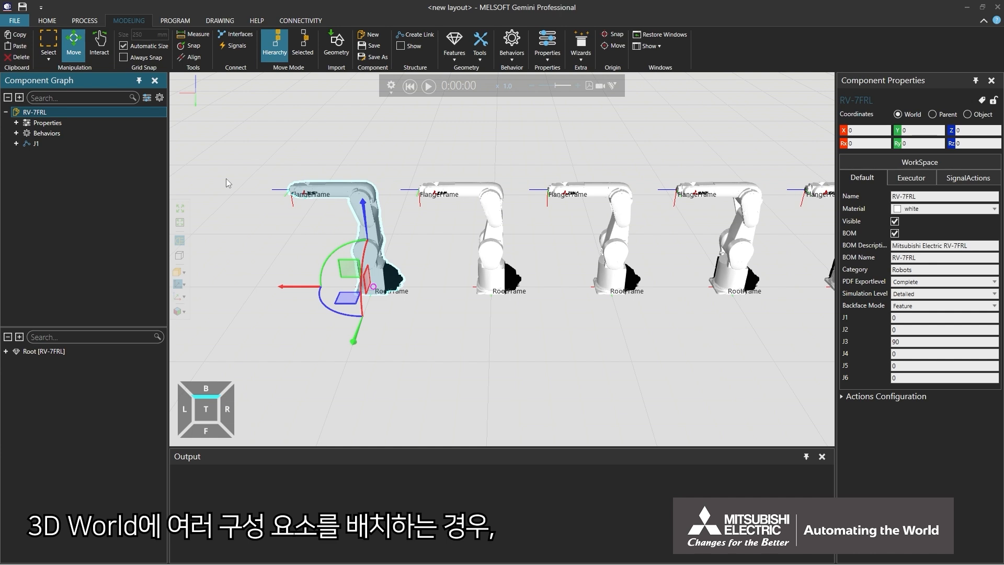
# - Fit all robots, fill the view with the RV-7FRL, toggle the headlight, and switch to orthographic and back
pyautogui.click(179, 208)
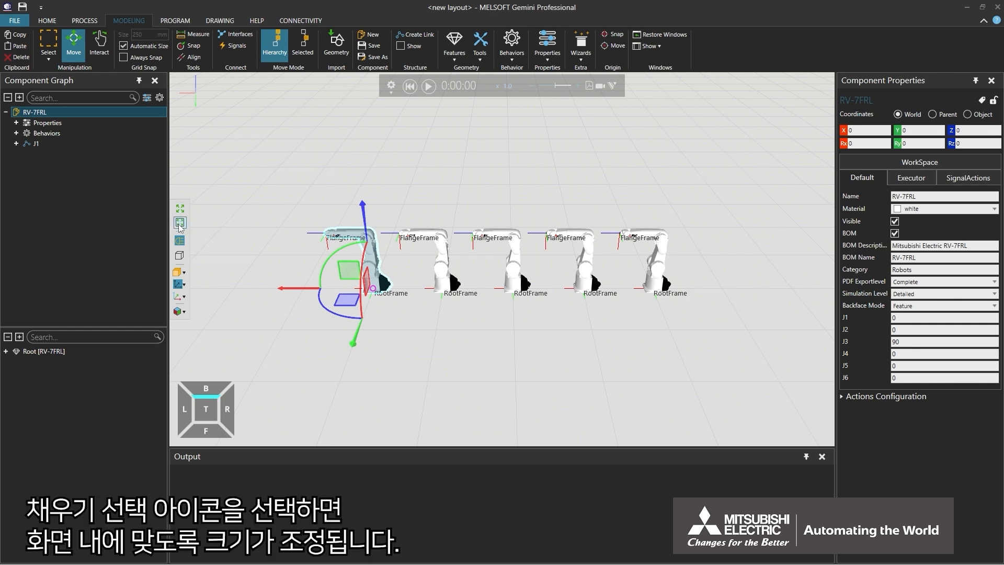
pyautogui.click(180, 223)
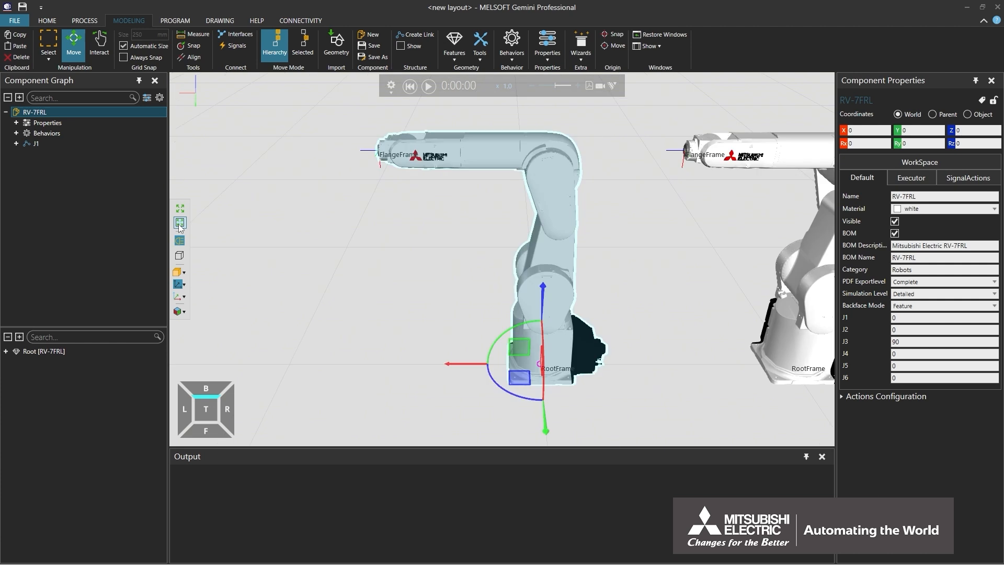
pyautogui.click(178, 243)
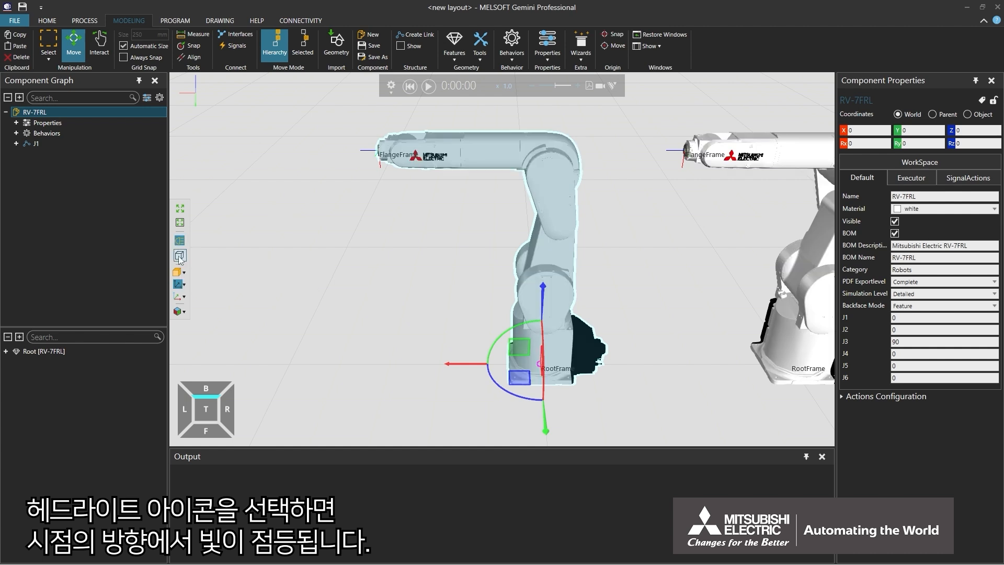
pyautogui.click(180, 255)
pyautogui.click(179, 256)
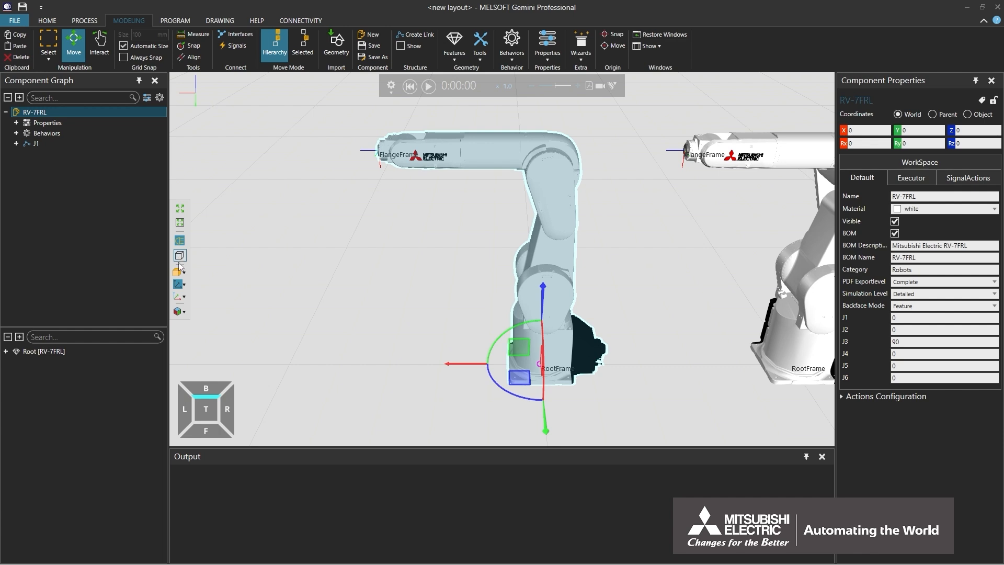
pyautogui.click(179, 273)
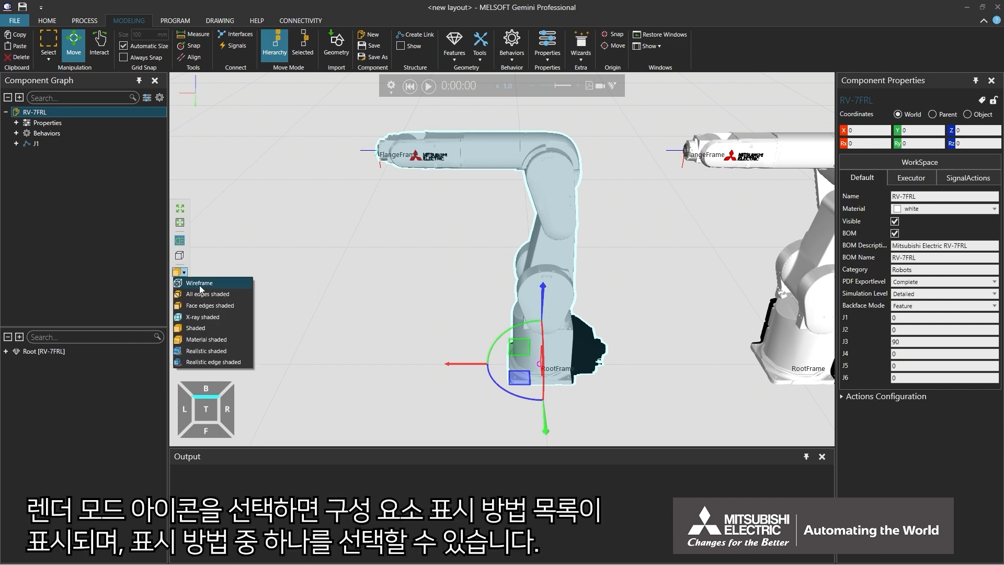
pyautogui.click(199, 285)
pyautogui.click(178, 272)
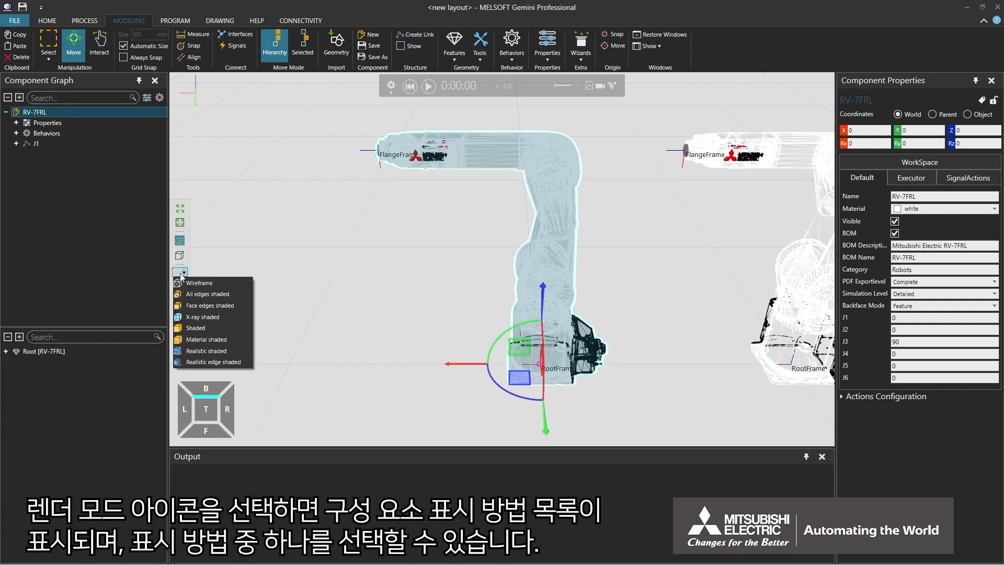
pyautogui.click(198, 293)
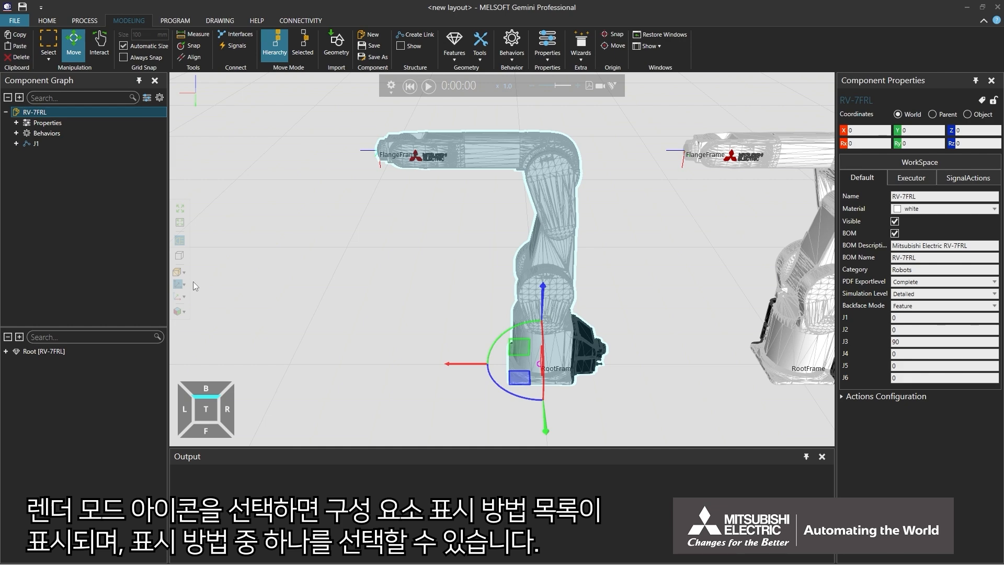
pyautogui.click(181, 272)
pyautogui.click(204, 326)
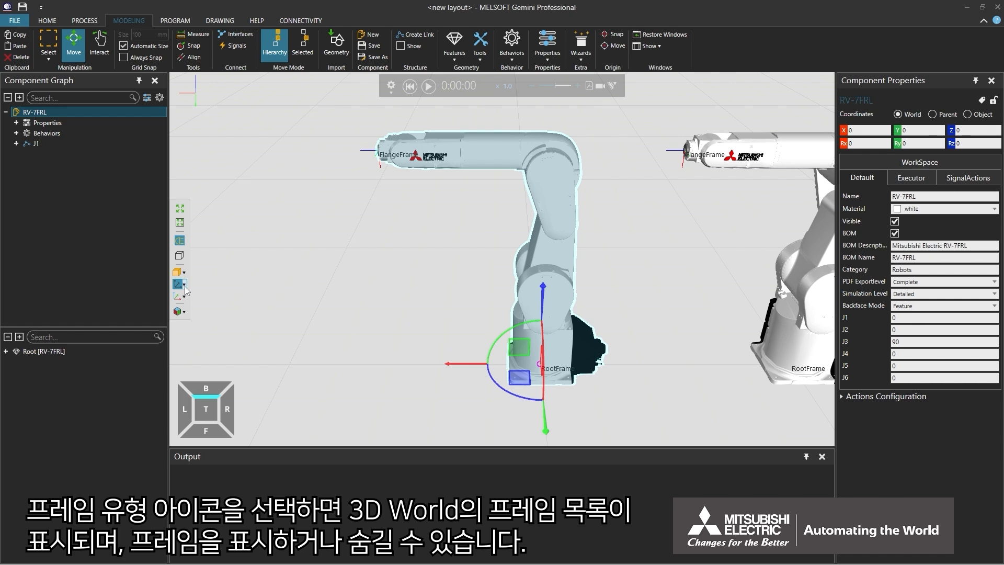
pyautogui.click(185, 287)
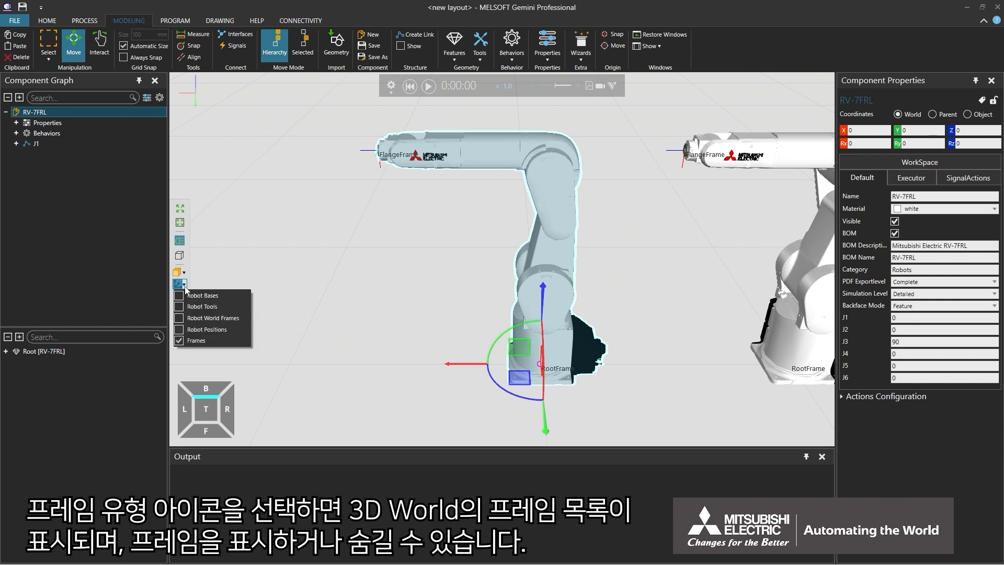
pyautogui.click(182, 341)
pyautogui.click(182, 341)
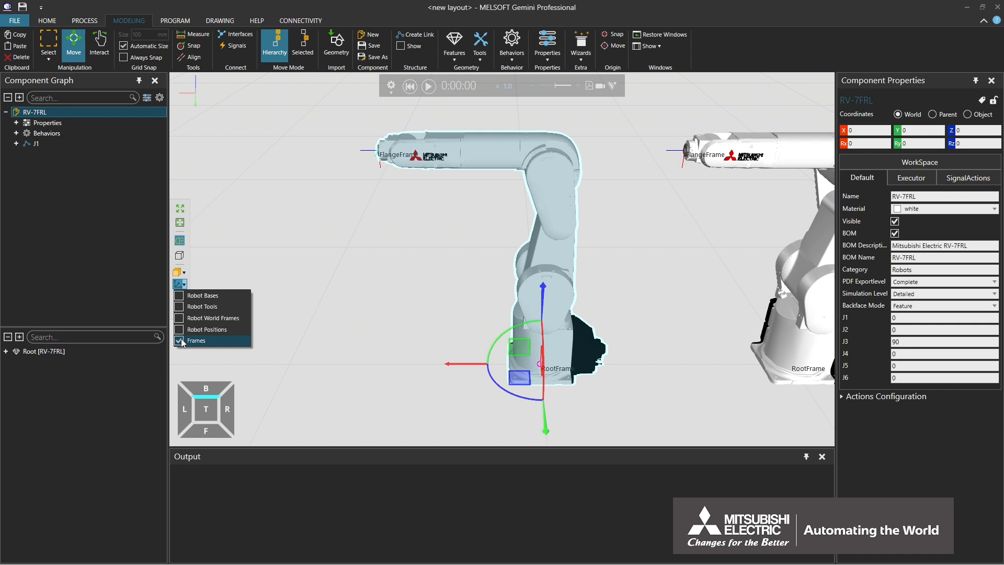
pyautogui.click(182, 350)
pyautogui.click(182, 351)
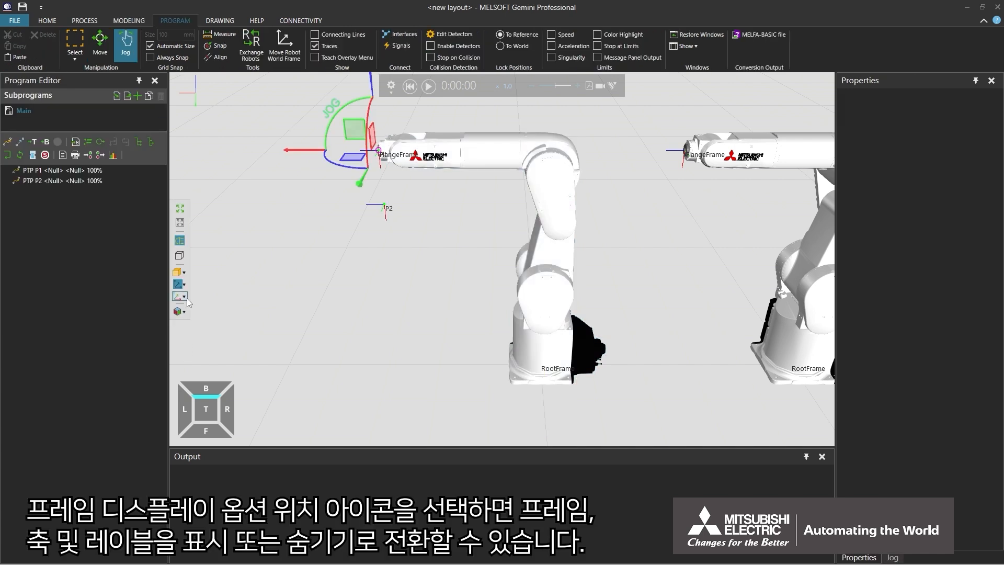
pyautogui.click(184, 297)
pyautogui.click(178, 307)
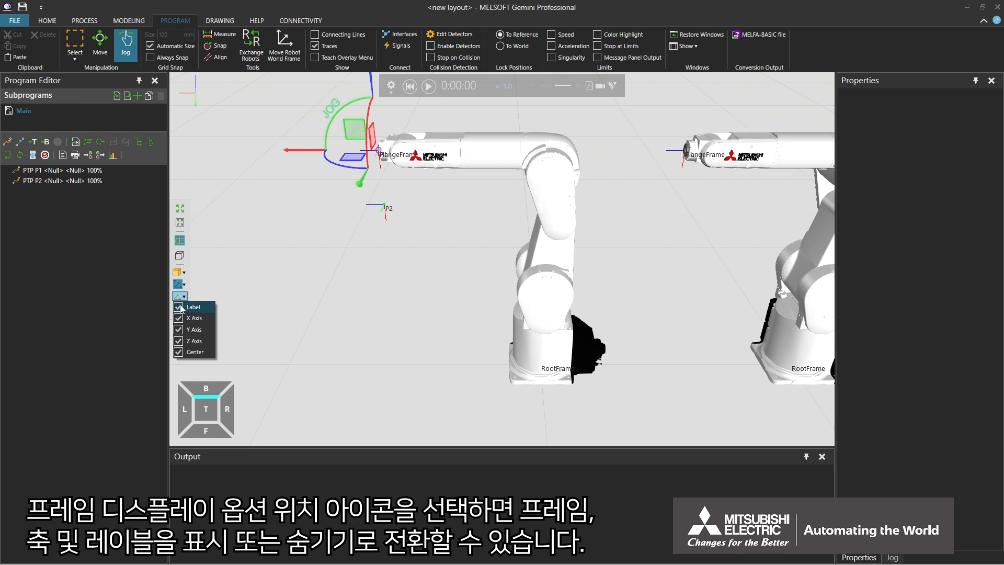
pyautogui.click(178, 318)
pyautogui.click(178, 329)
pyautogui.click(178, 330)
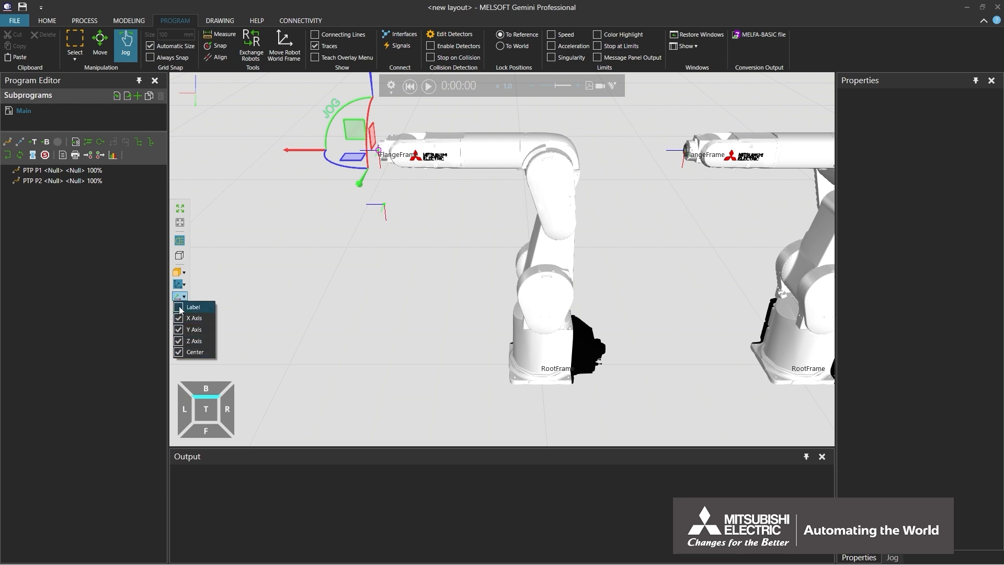
pyautogui.click(178, 318)
pyautogui.click(178, 307)
pyautogui.click(197, 292)
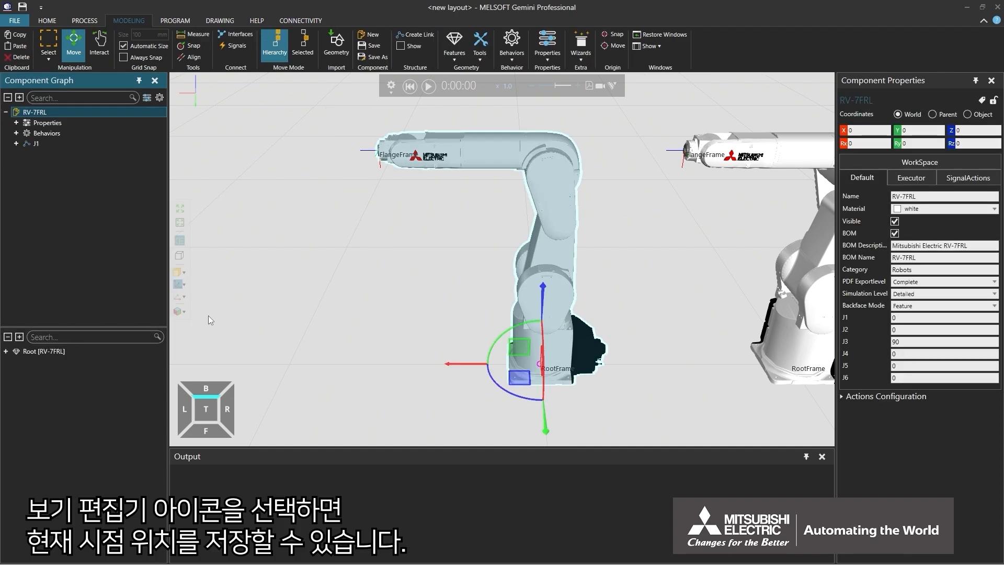
# - Frame all five robots in an isometric corner view, panned toward the upper right
pyautogui.click(218, 398)
pyautogui.click(219, 398)
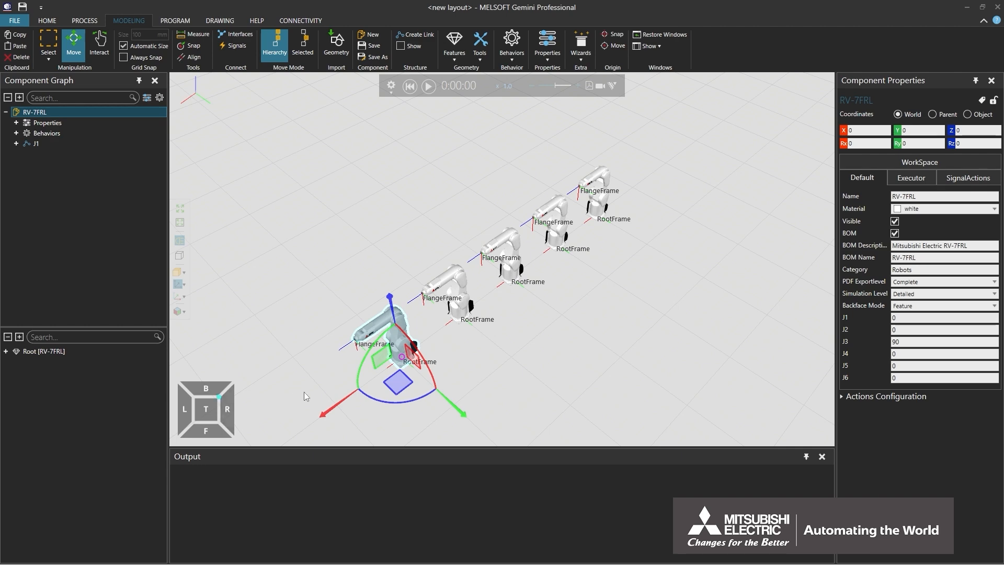
pyautogui.moveTo(303, 391)
pyautogui.mouseDown(button='middle')
pyautogui.moveTo(325, 359)
pyautogui.moveTo(305, 374)
pyautogui.mouseUp(button='middle')
pyautogui.scroll(1, 325, 358)
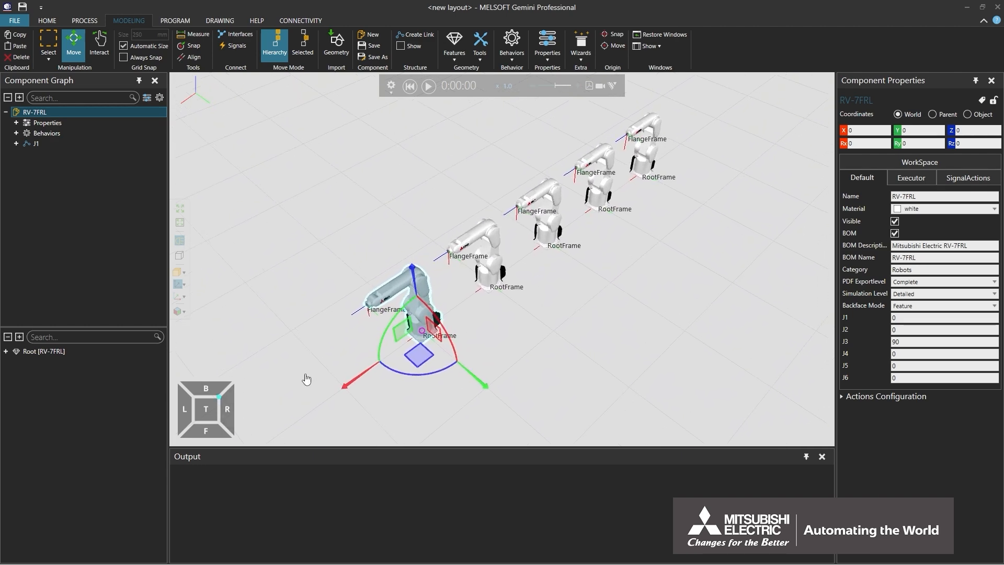
# - Save this angled view in the View Editor, orbit away, then restore the saved view
pyautogui.click(181, 311)
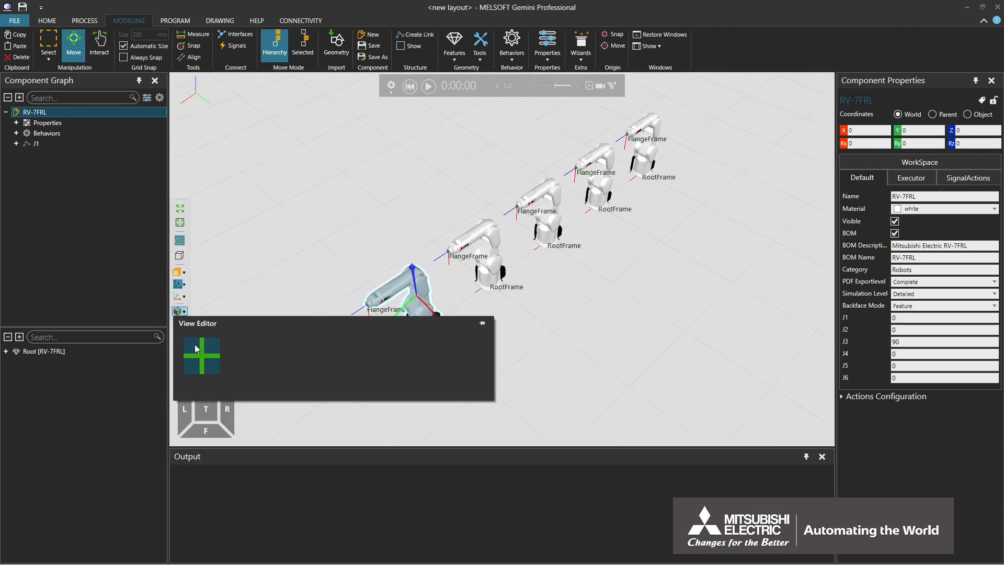
pyautogui.click(198, 369)
pyautogui.click(212, 300)
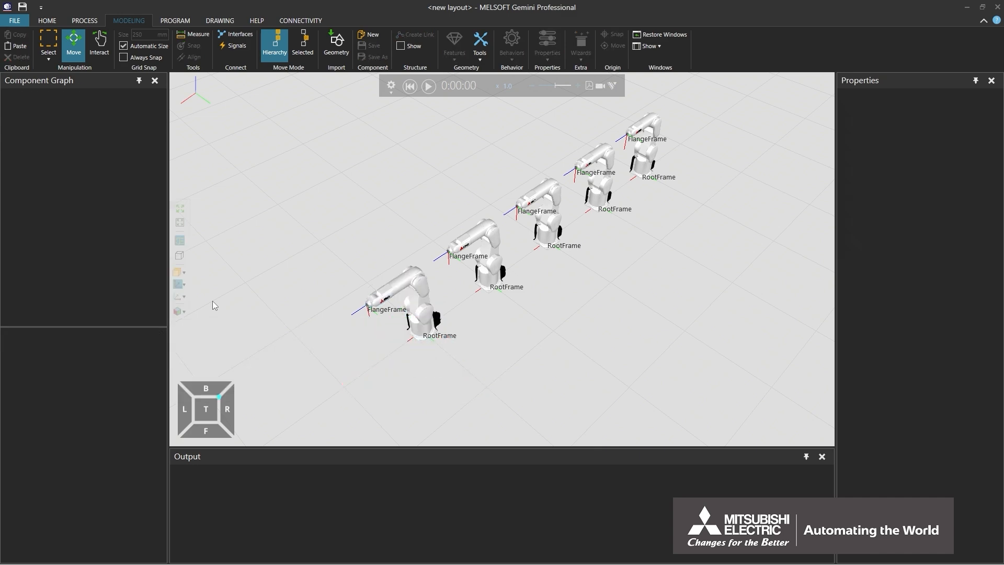
pyautogui.moveTo(212, 301)
pyautogui.mouseDown(button='right')
pyautogui.moveTo(222, 309)
pyautogui.moveTo(204, 301)
pyautogui.mouseUp(button='right')
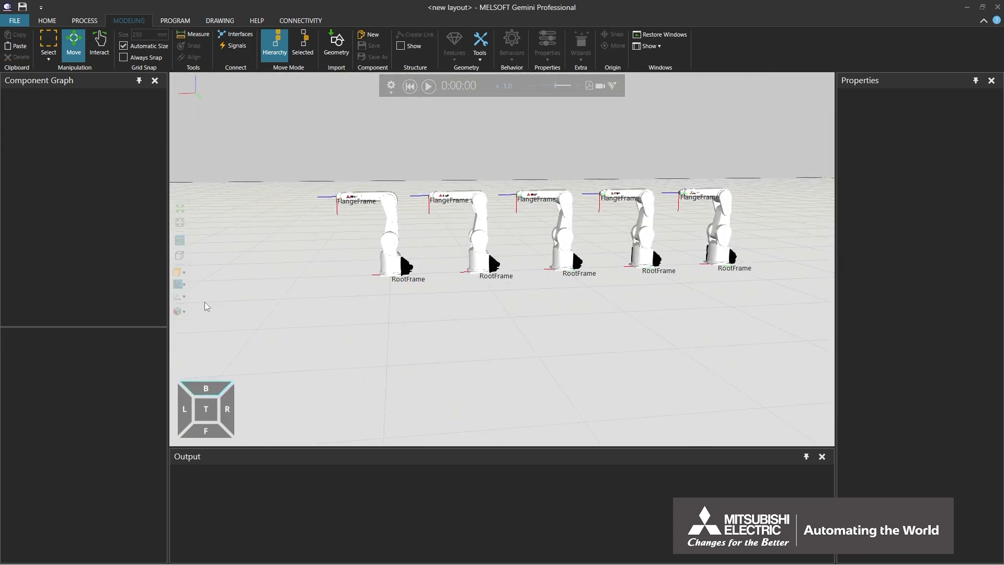
pyautogui.click(180, 311)
pyautogui.click(194, 356)
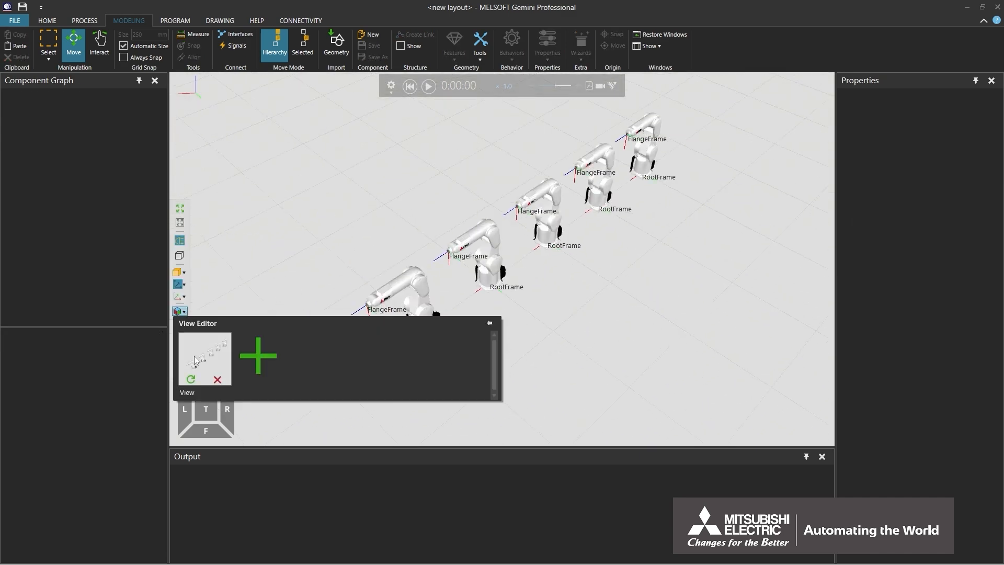
pyautogui.click(213, 299)
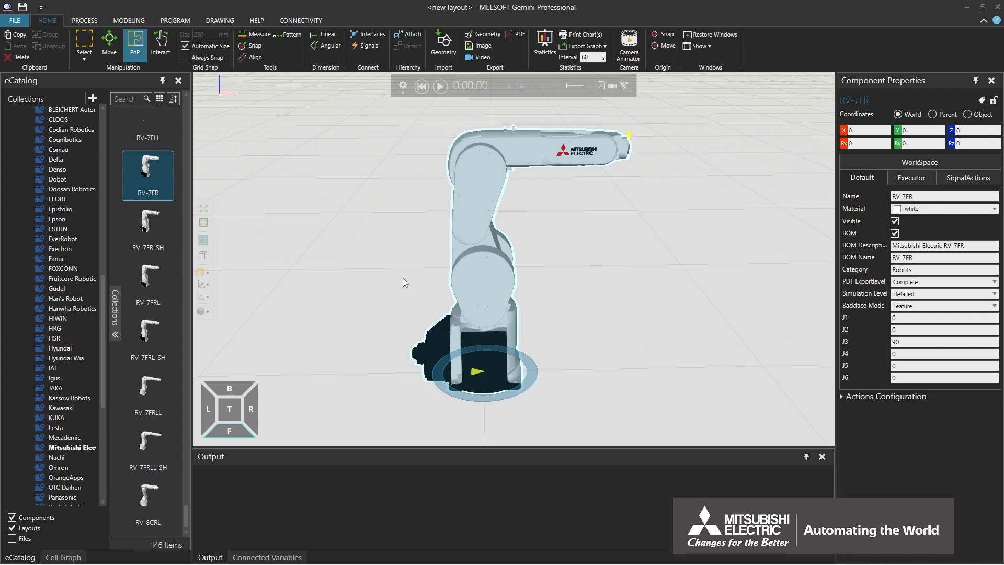
# - Orbit below the RV-7FR robot, pan it around, and zoom out and back in
pyautogui.moveTo(403, 278)
pyautogui.mouseDown(button='right')
pyautogui.moveTo(524, 286)
pyautogui.moveTo(518, 252)
pyautogui.moveTo(415, 278)
pyautogui.moveTo(378, 358)
pyautogui.moveTo(345, 319)
pyautogui.moveTo(339, 283)
pyautogui.moveTo(460, 293)
pyautogui.moveTo(493, 338)
pyautogui.moveTo(379, 325)
pyautogui.moveTo(341, 295)
pyautogui.moveTo(416, 277)
pyautogui.mouseUp(button='right')
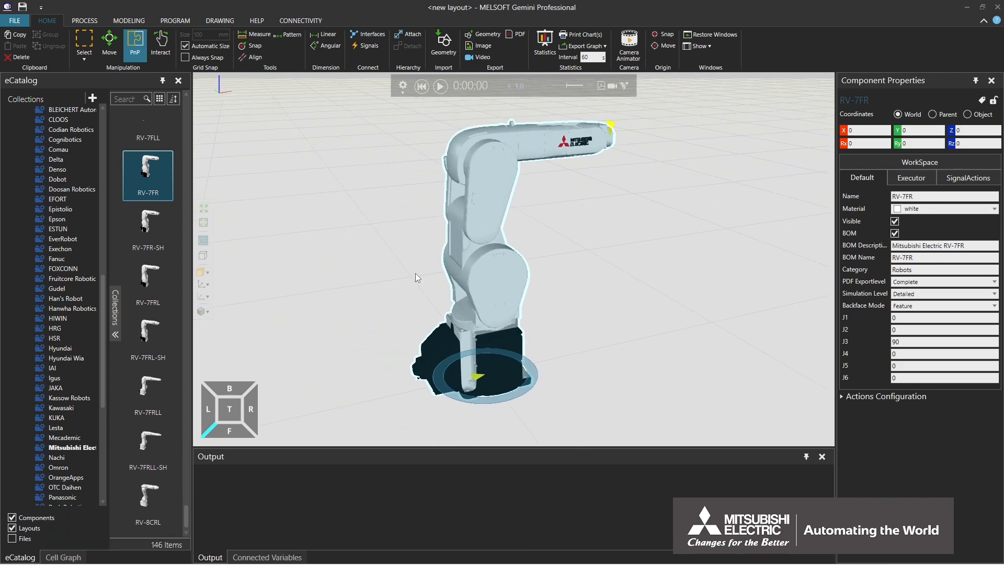
pyautogui.moveTo(415, 276)
pyautogui.mouseDown(button='middle')
pyautogui.moveTo(437, 287)
pyautogui.moveTo(428, 314)
pyautogui.moveTo(340, 343)
pyautogui.moveTo(300, 327)
pyautogui.moveTo(299, 299)
pyautogui.moveTo(422, 291)
pyautogui.mouseUp(button='middle')
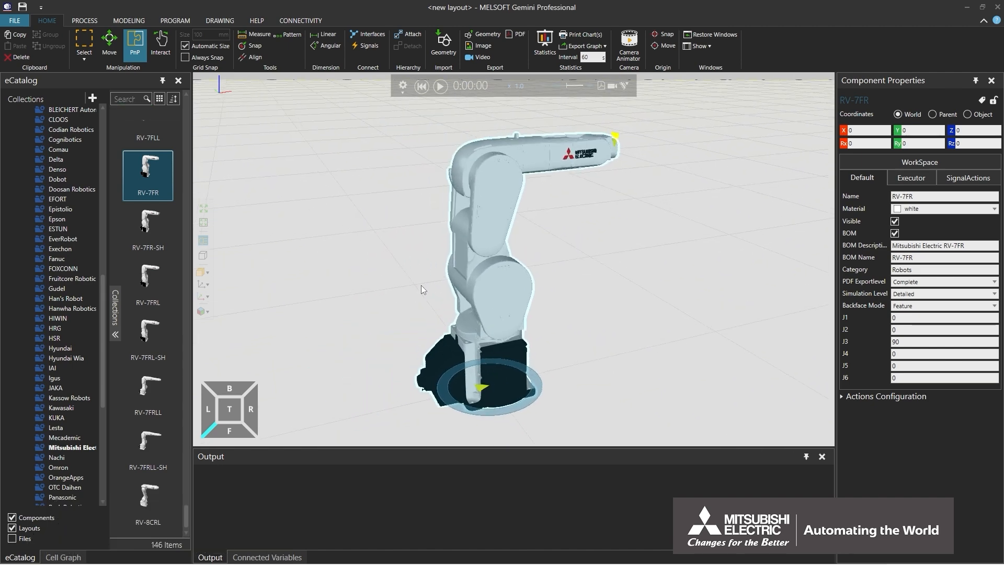
pyautogui.scroll(-5, 421, 286)
pyautogui.scroll(-4, 421, 285)
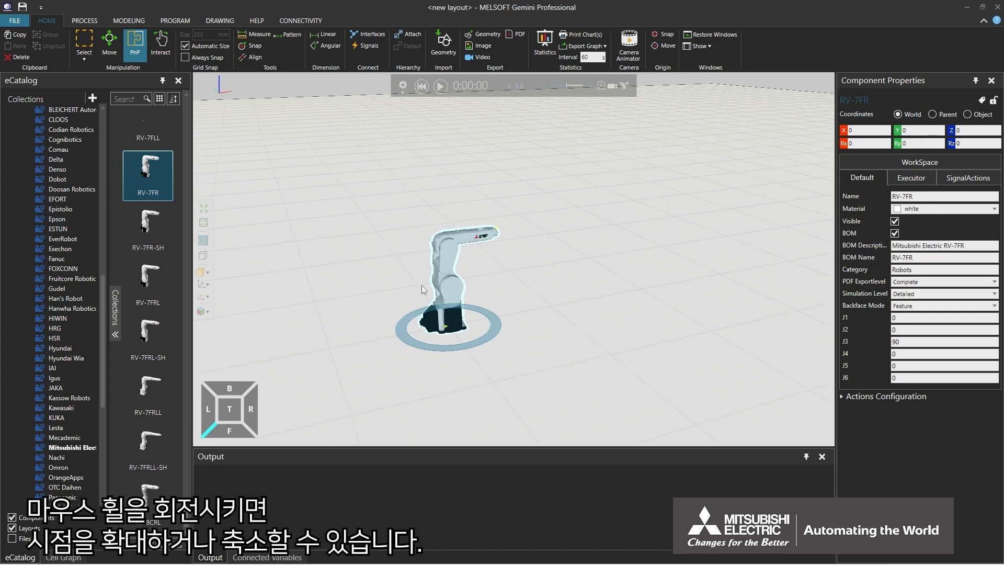
pyautogui.scroll(2, 422, 284)
pyautogui.scroll(6, 422, 286)
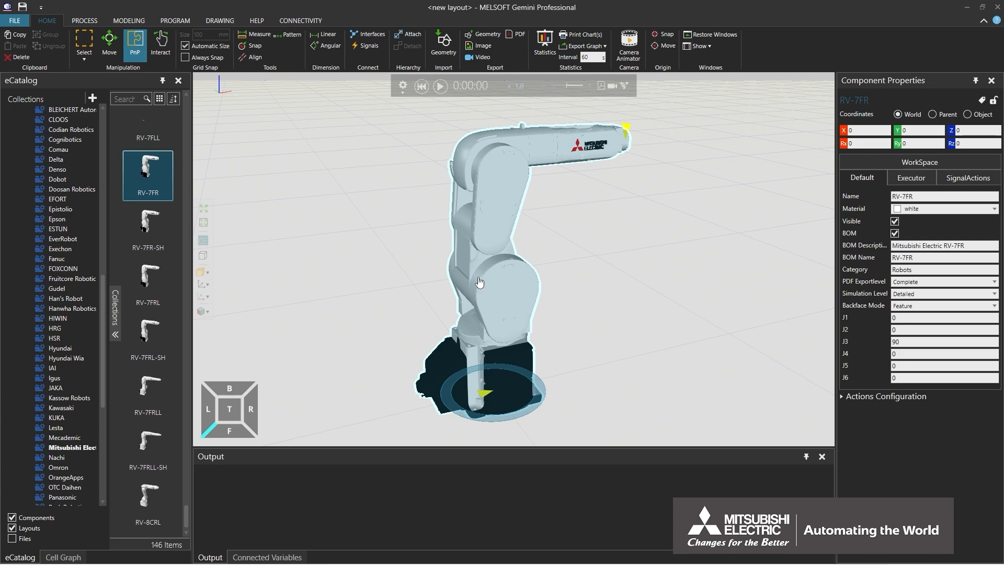
pyautogui.moveTo(429, 288); pyautogui.dragTo(288, 368, button='middle')
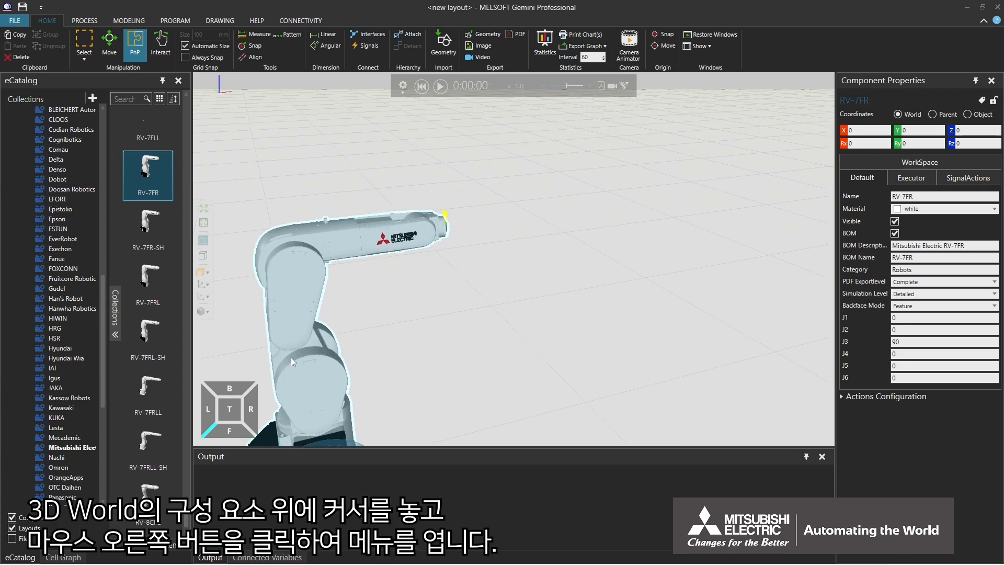
# - Use the RV-7FR robot's context menu to Center it in the 3D View
pyautogui.rightClick(300, 297)
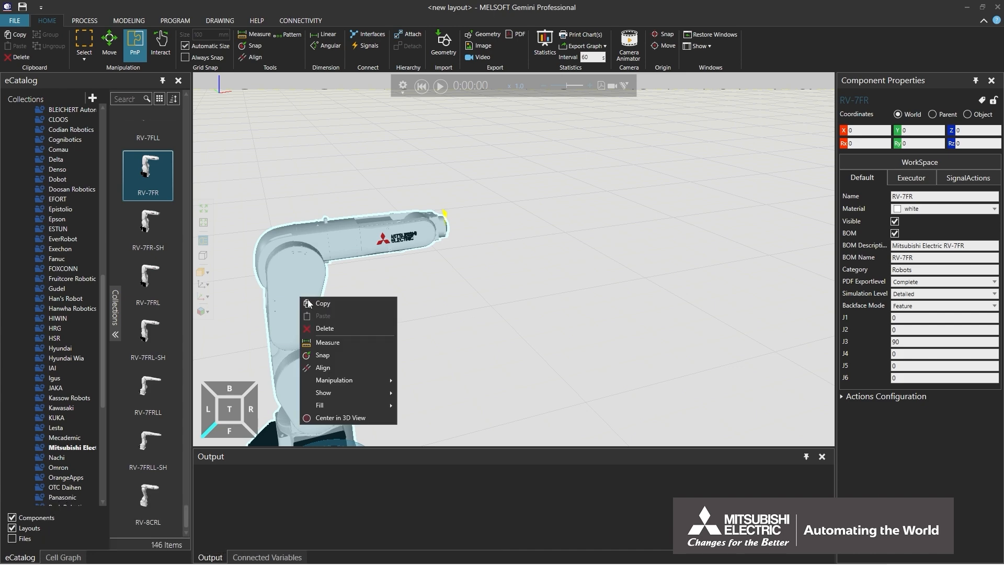
pyautogui.click(342, 419)
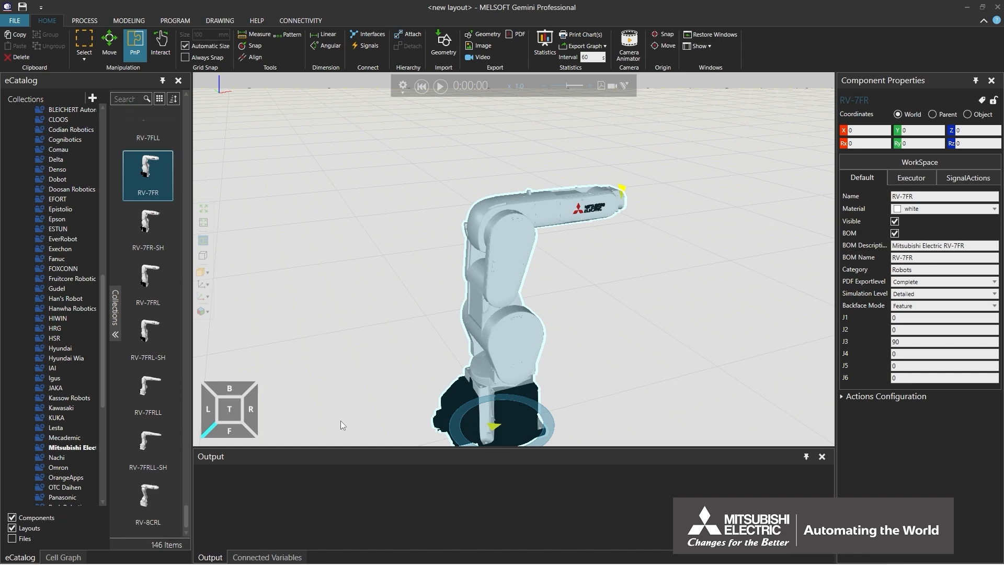
# - View the robot from the top, side, front, opposite-side and underneath faces
pyautogui.click(235, 409)
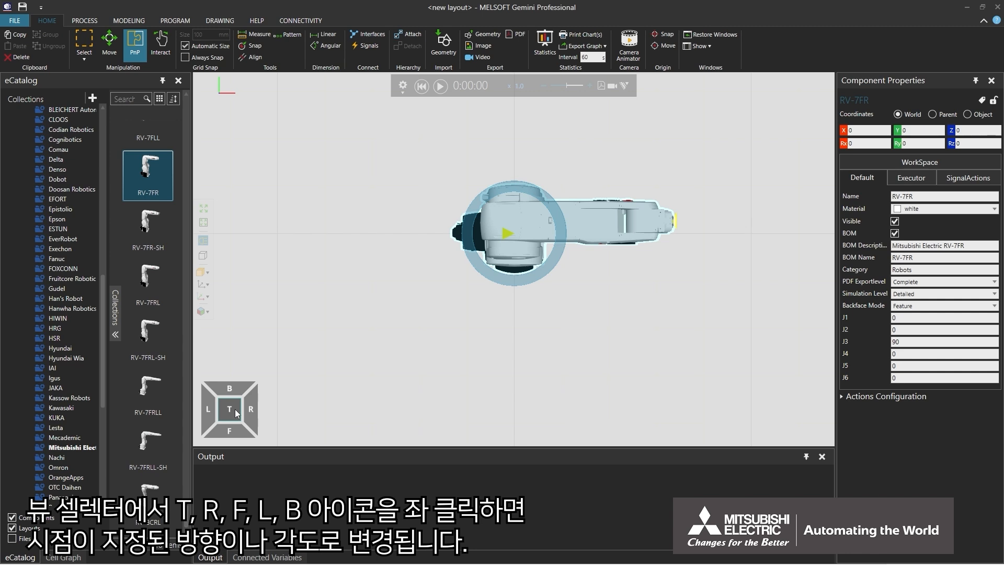
pyautogui.click(248, 416)
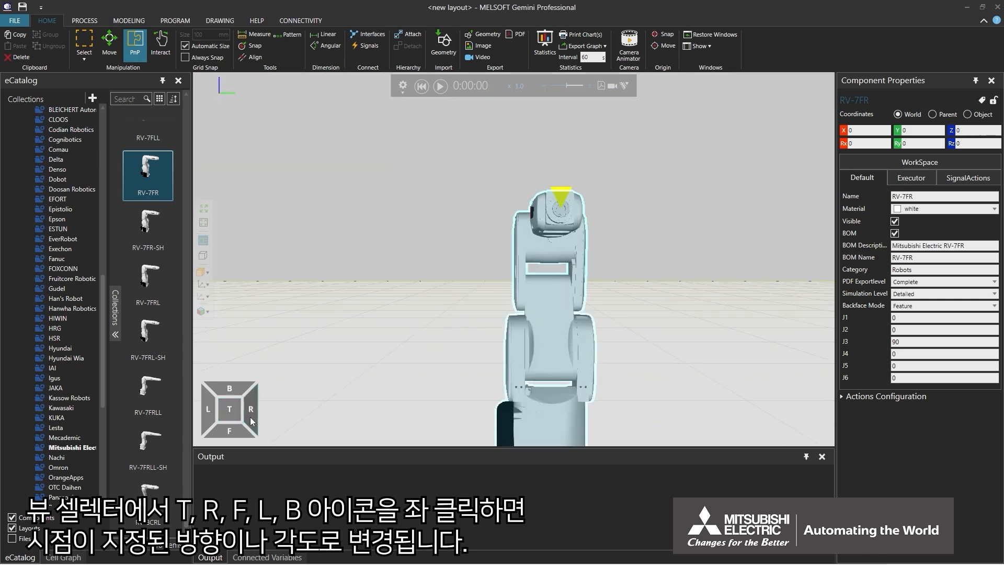
pyautogui.click(240, 432)
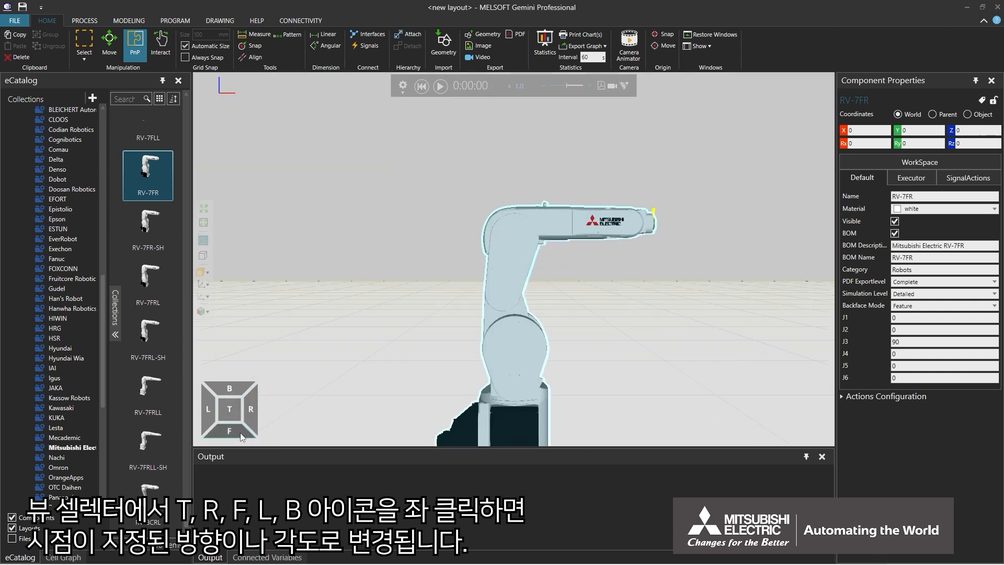
pyautogui.click(208, 423)
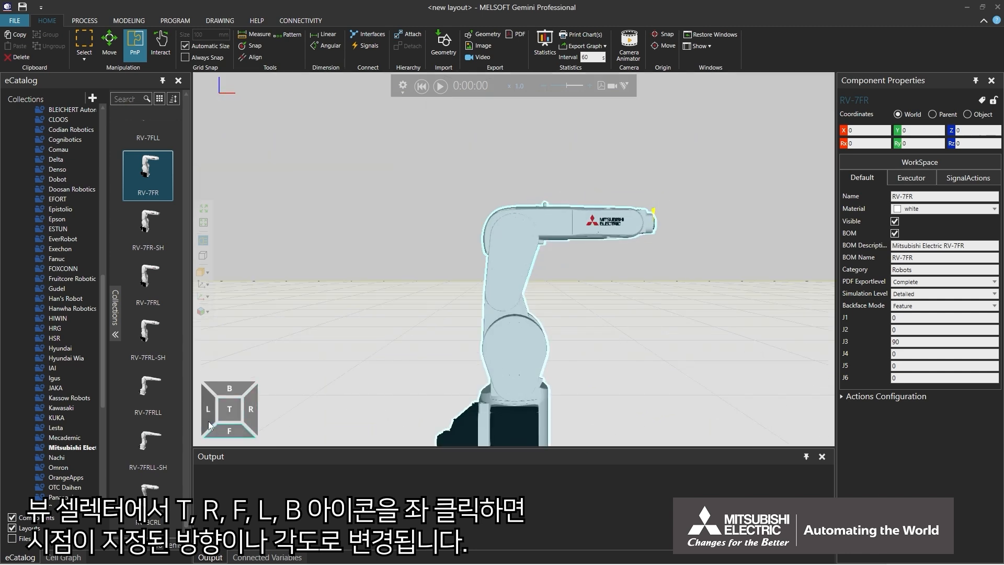
pyautogui.click(220, 388)
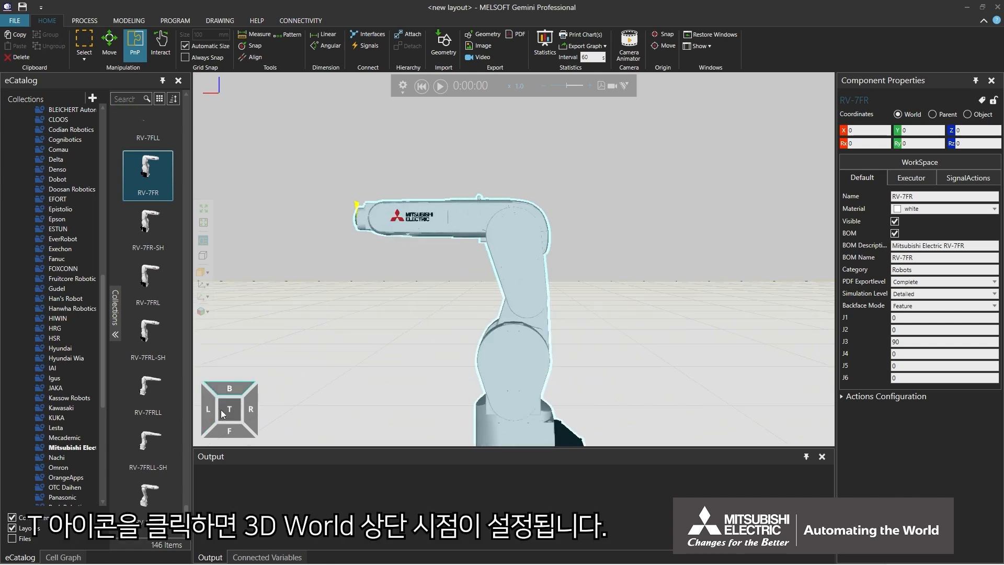
pyautogui.click(220, 409)
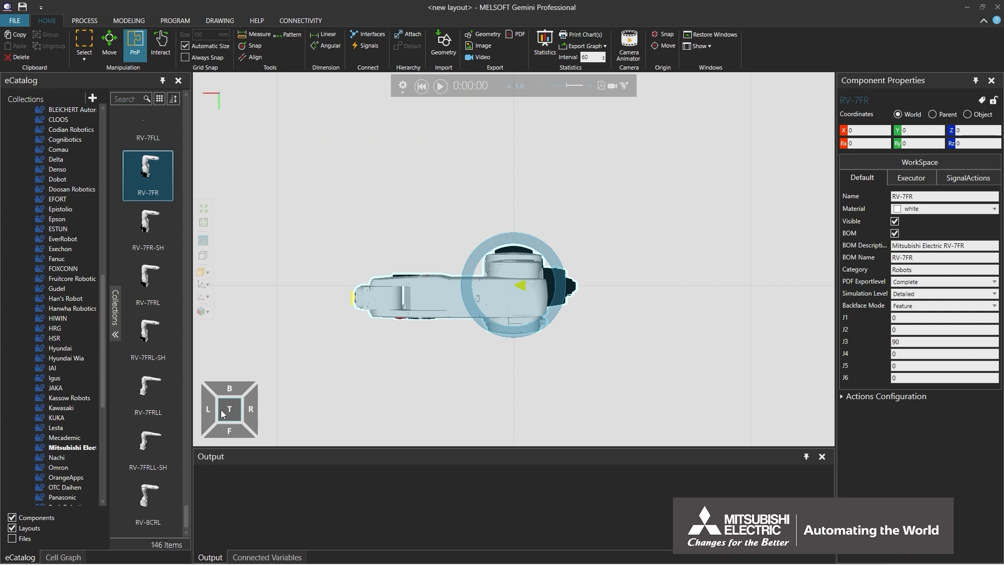
pyautogui.doubleClick(221, 409)
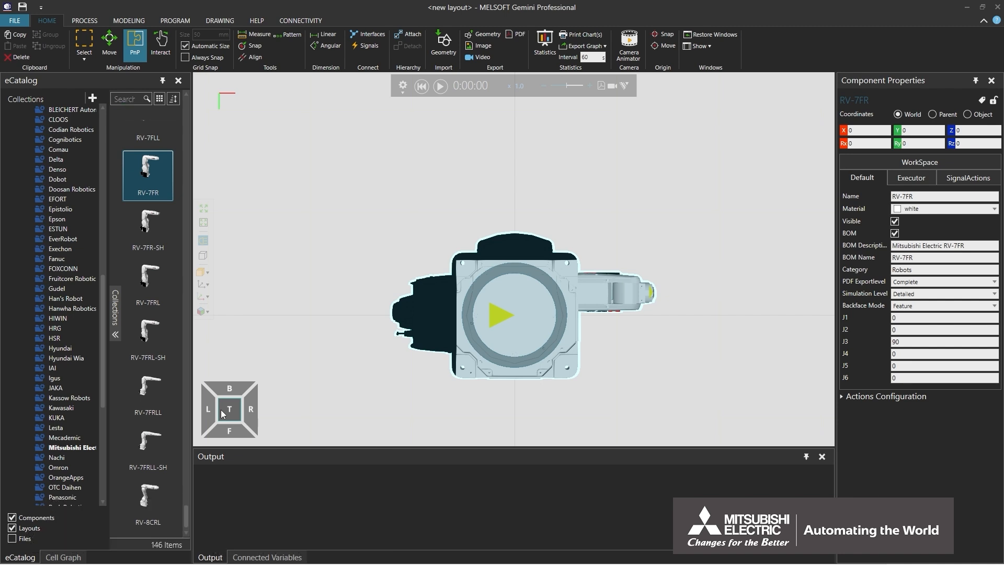
# - Switch between angled edge and corner views of the robot, ending on an isometric corner
pyautogui.click(209, 427)
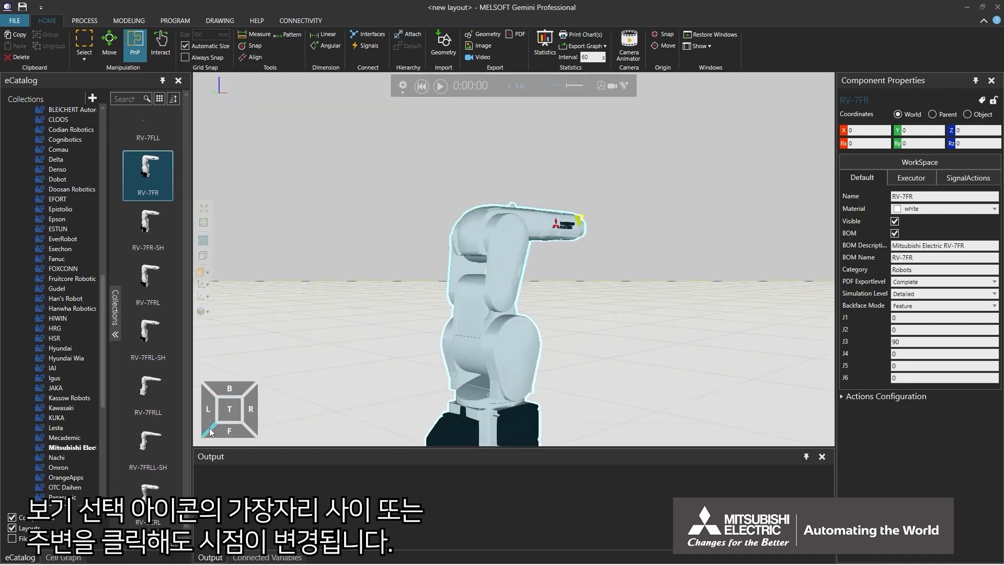
pyautogui.click(243, 413)
pyautogui.click(259, 412)
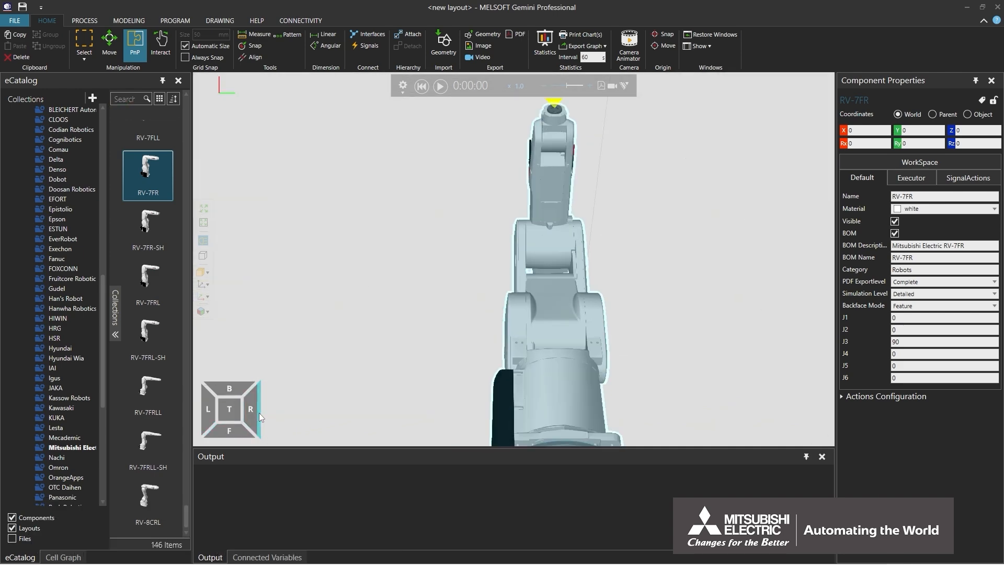
pyautogui.click(217, 422)
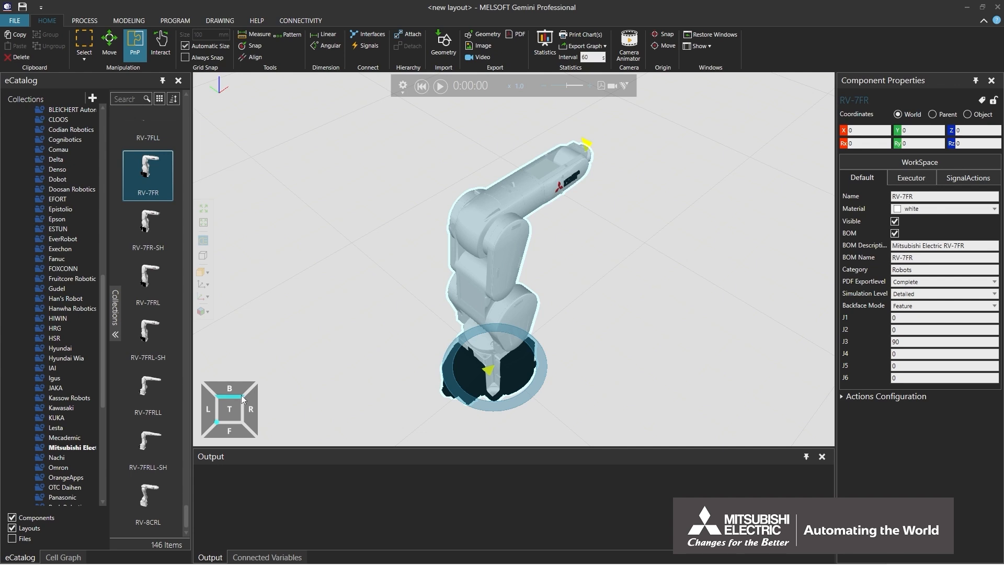
pyautogui.click(241, 397)
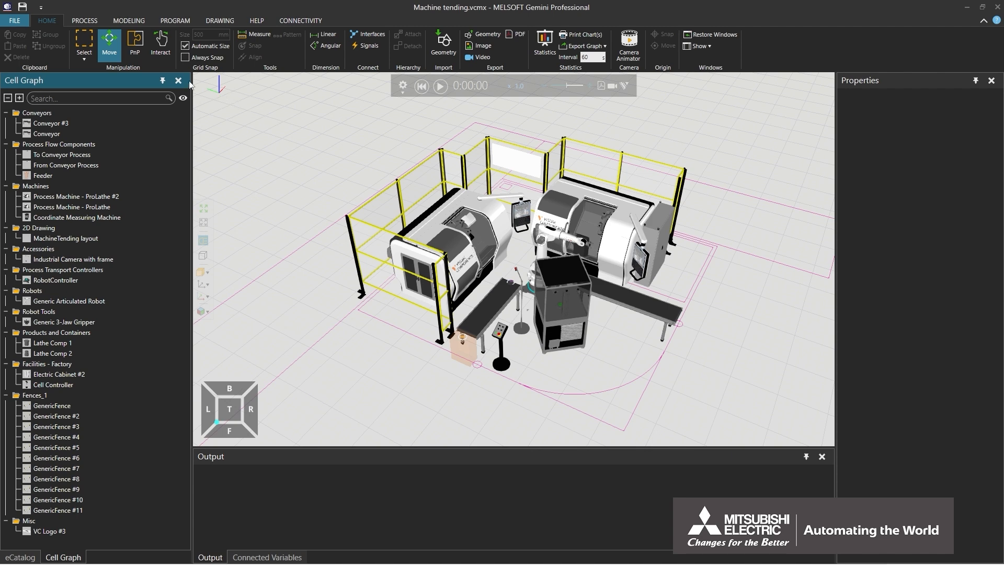
# - In selection mode, pick the Feeder, then box-select every component and clear the selection
pyautogui.click(81, 41)
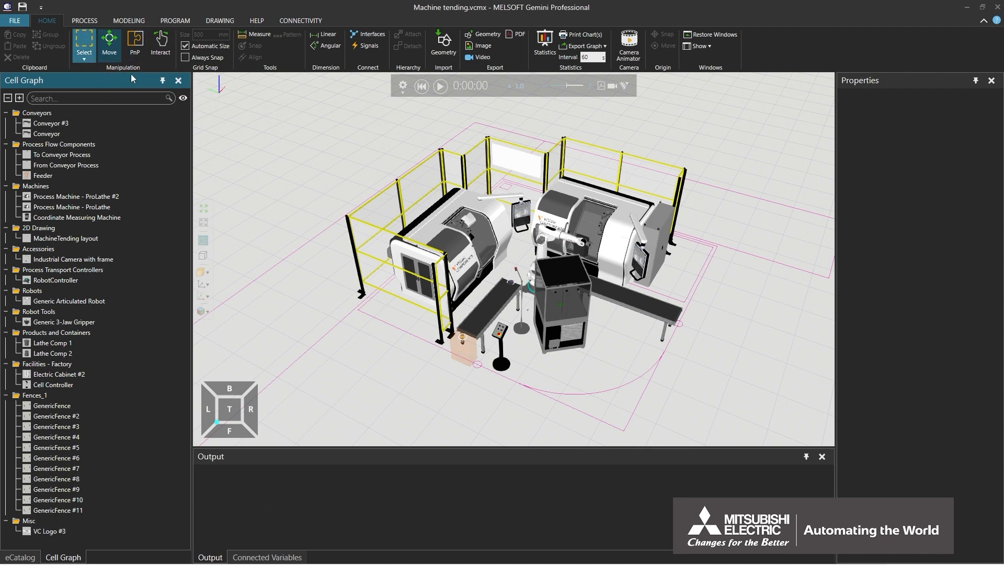
pyautogui.click(463, 348)
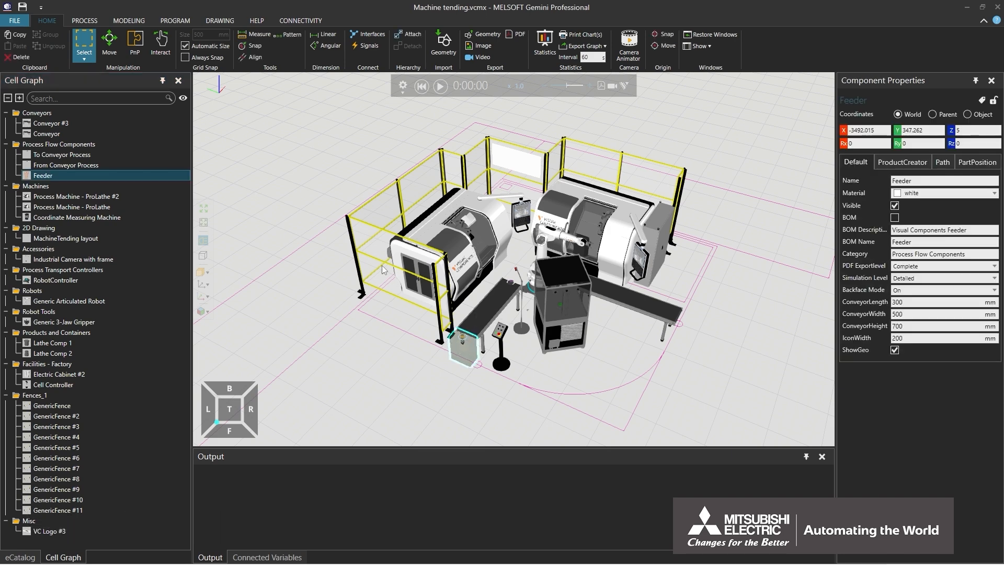
pyautogui.moveTo(219, 129); pyautogui.dragTo(821, 423)
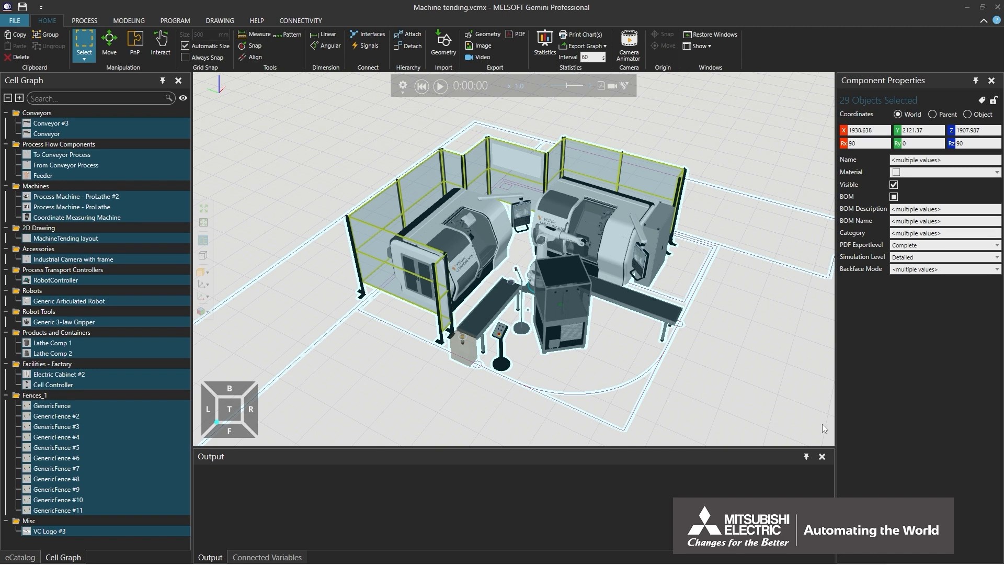
pyautogui.click(821, 423)
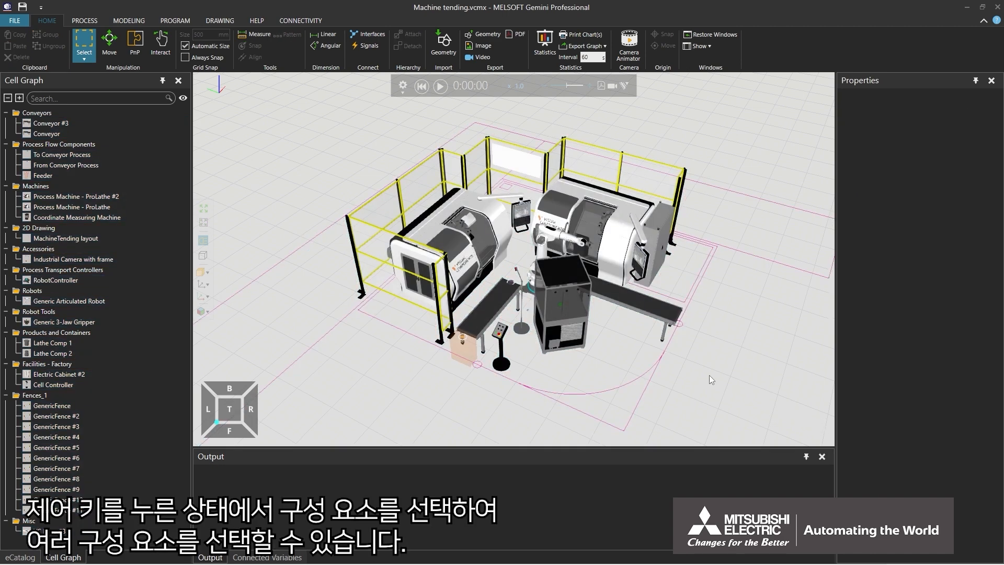
# - Select the Coordinate Measuring Machine, front conveyor and ProLathe together, then deselect them
pyautogui.click(560, 276)
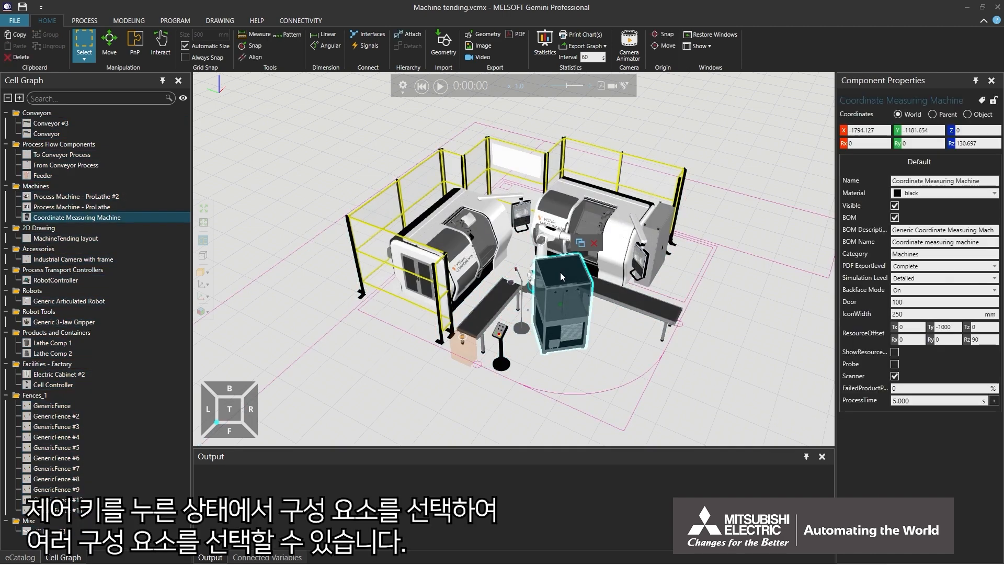
pyautogui.keyDown('ctrl'); pyautogui.click(497, 298); pyautogui.keyUp('ctrl')
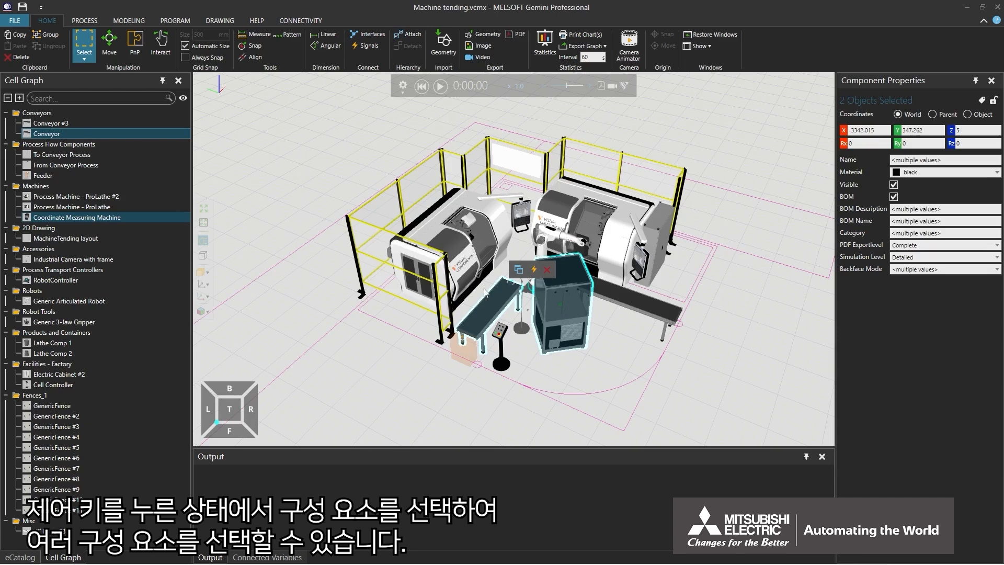
pyautogui.keyDown('ctrl'); pyautogui.click(454, 238); pyautogui.keyUp('ctrl')
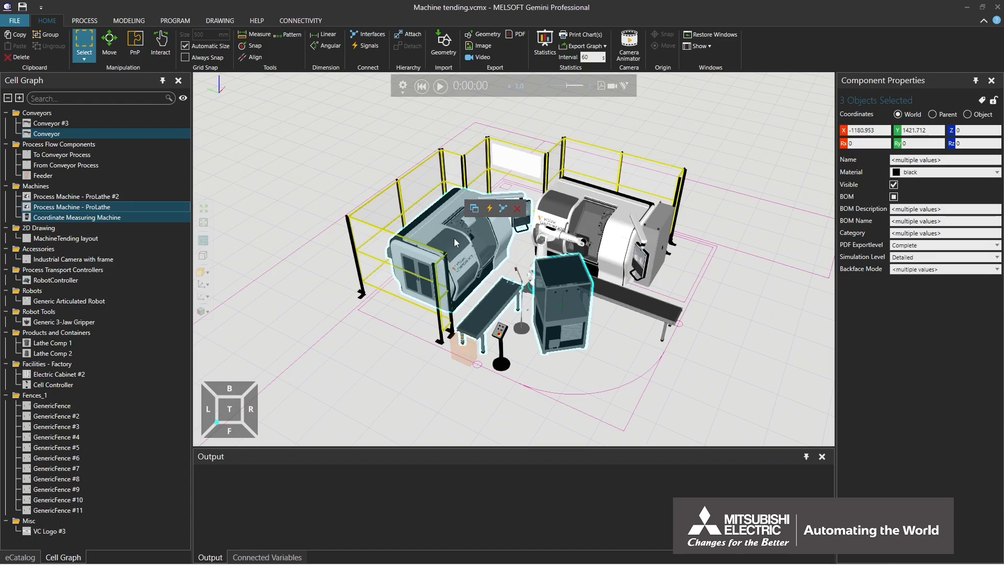
pyautogui.click(331, 204)
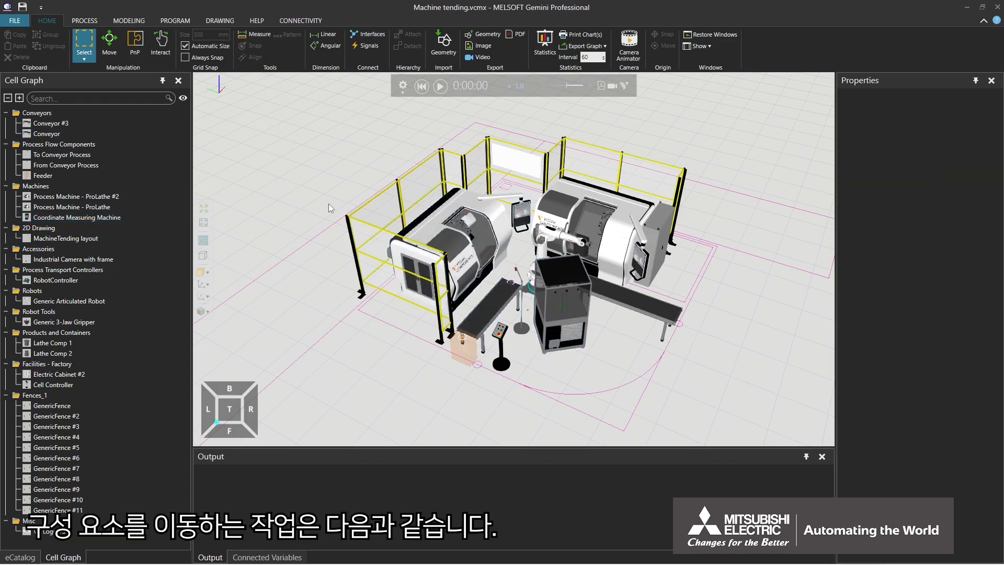
# - Activate the Move tool on the Feeder and zoom in for a steeper view of it
pyautogui.click(113, 55)
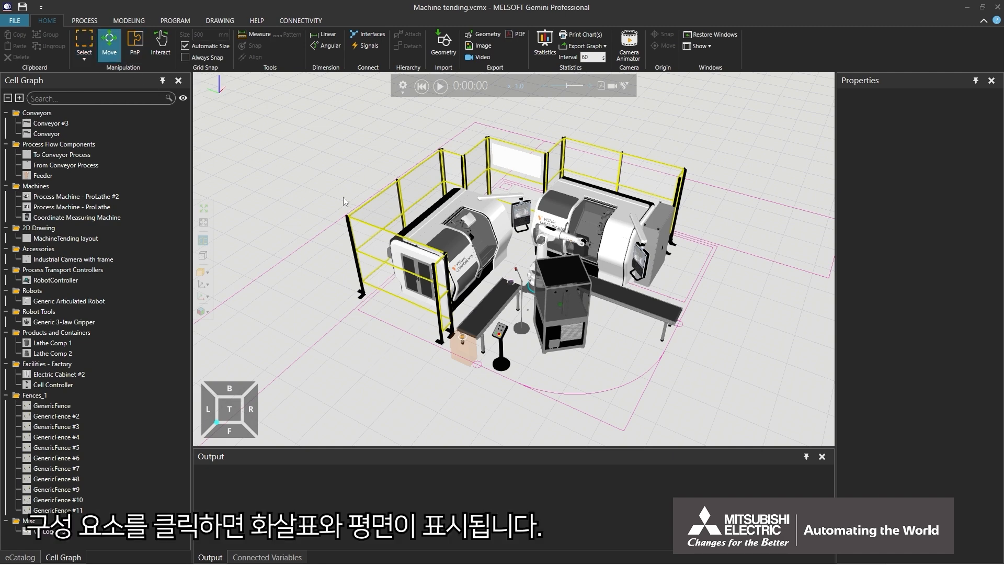
pyautogui.click(467, 356)
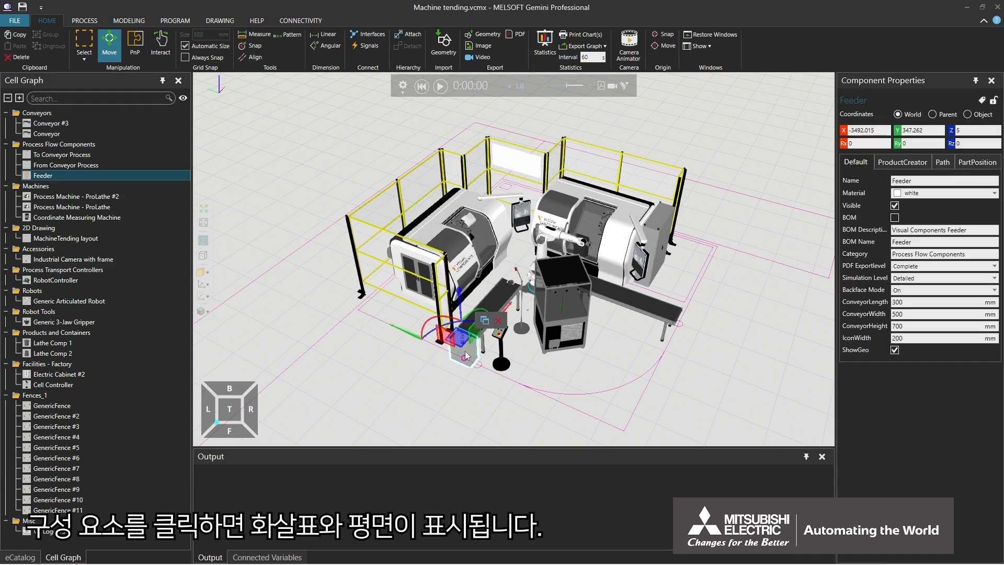
pyautogui.scroll(5, 470, 355)
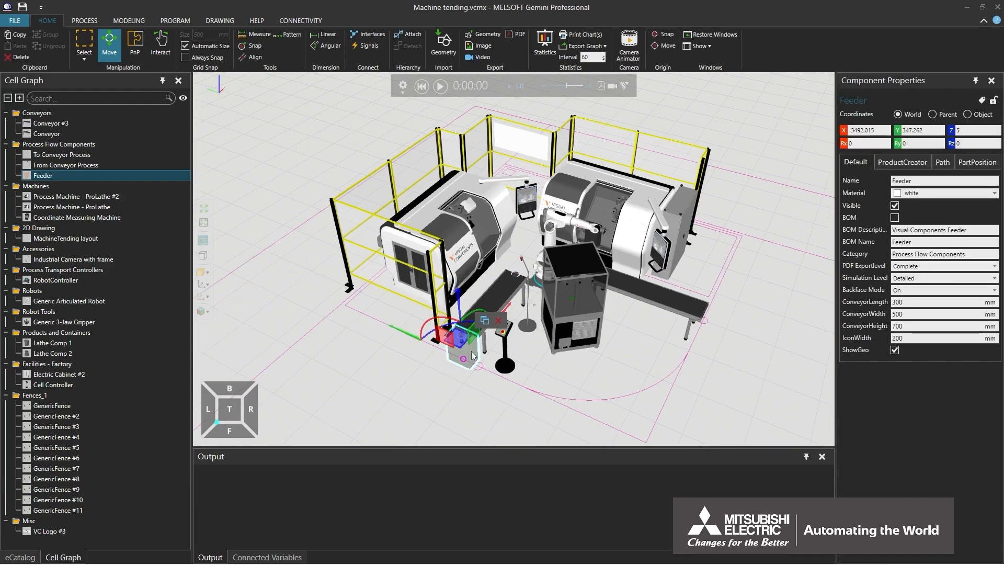
pyautogui.scroll(5, 472, 351)
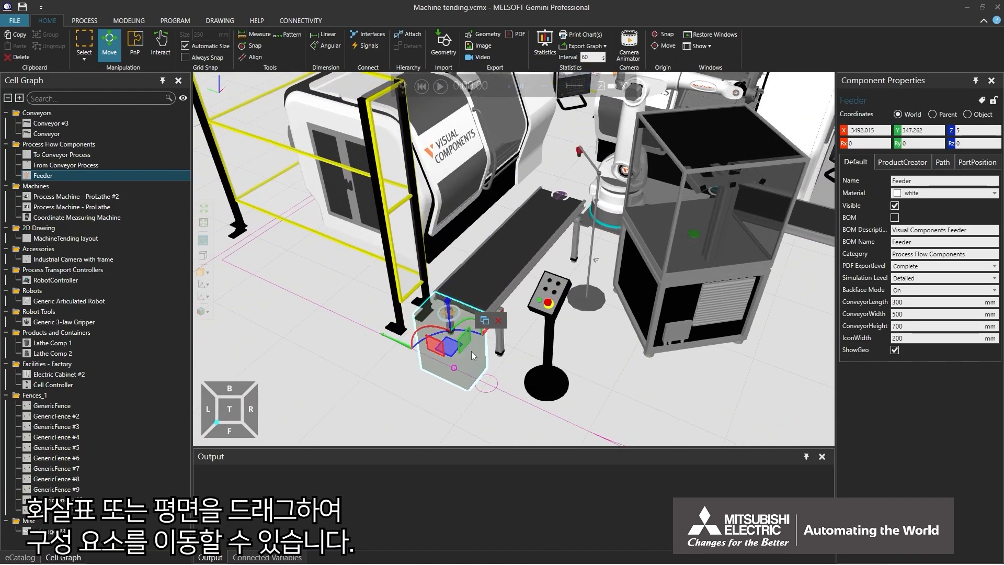
pyautogui.moveTo(471, 353); pyautogui.dragTo(461, 357, button='right')
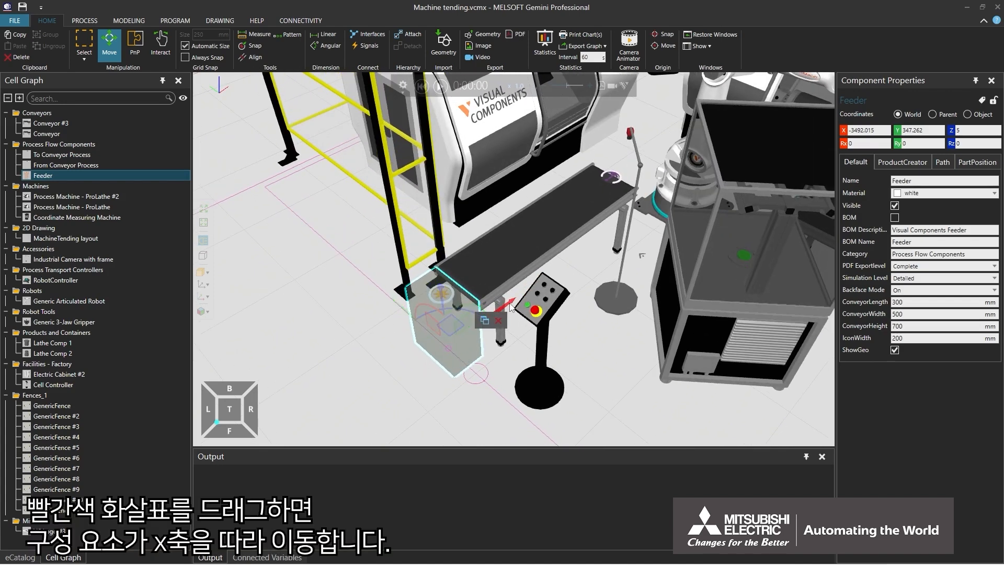
# - Drag the Feeder along X, Y, Z and the red plane to X 3776.124, Y 328.29, Z 77.018
pyautogui.moveTo(510, 306); pyautogui.dragTo(492, 331)
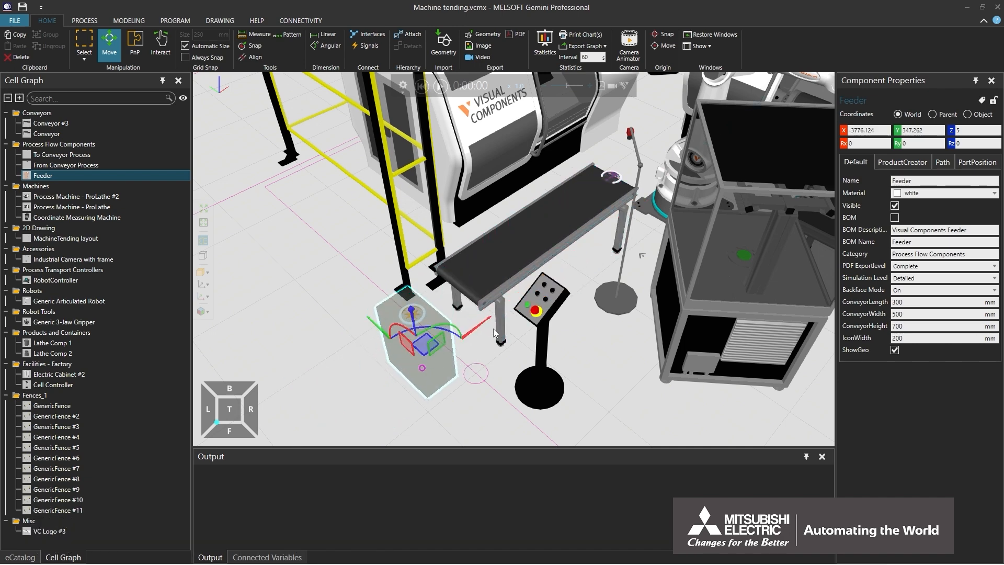
pyautogui.moveTo(371, 318); pyautogui.dragTo(364, 337)
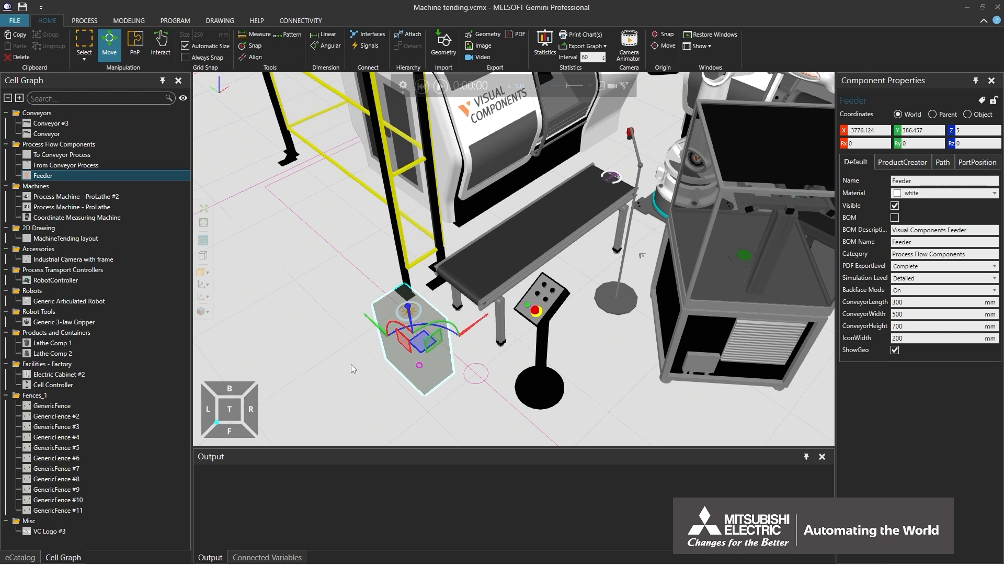
pyautogui.moveTo(408, 308); pyautogui.dragTo(422, 326)
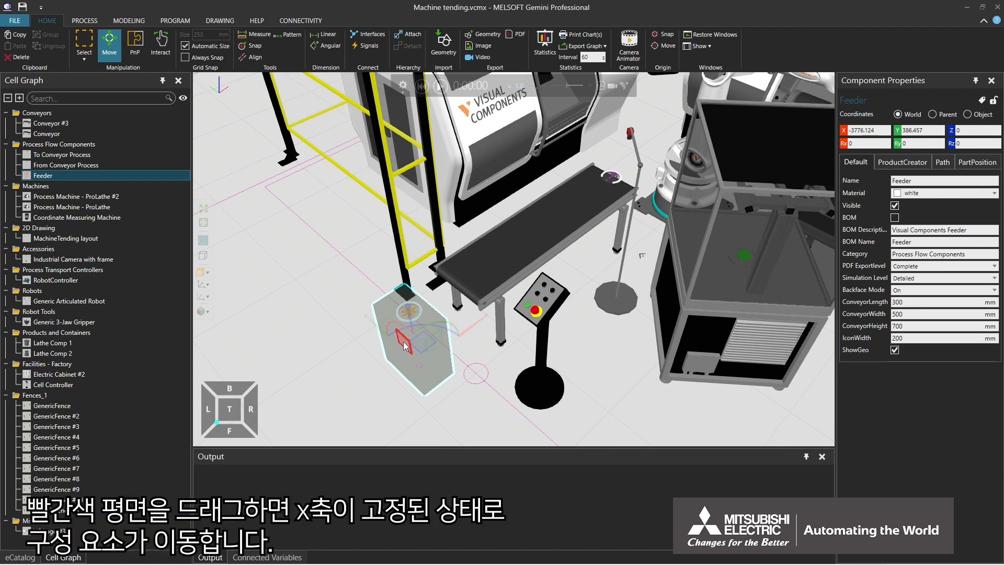
pyautogui.moveTo(404, 345)
pyautogui.mouseDown()
pyautogui.moveTo(387, 314)
pyautogui.moveTo(329, 322)
pyautogui.moveTo(398, 334)
pyautogui.moveTo(367, 256)
pyautogui.moveTo(303, 314)
pyautogui.moveTo(398, 262)
pyautogui.moveTo(512, 334)
pyautogui.moveTo(392, 282)
pyautogui.moveTo(393, 331)
pyautogui.mouseUp()
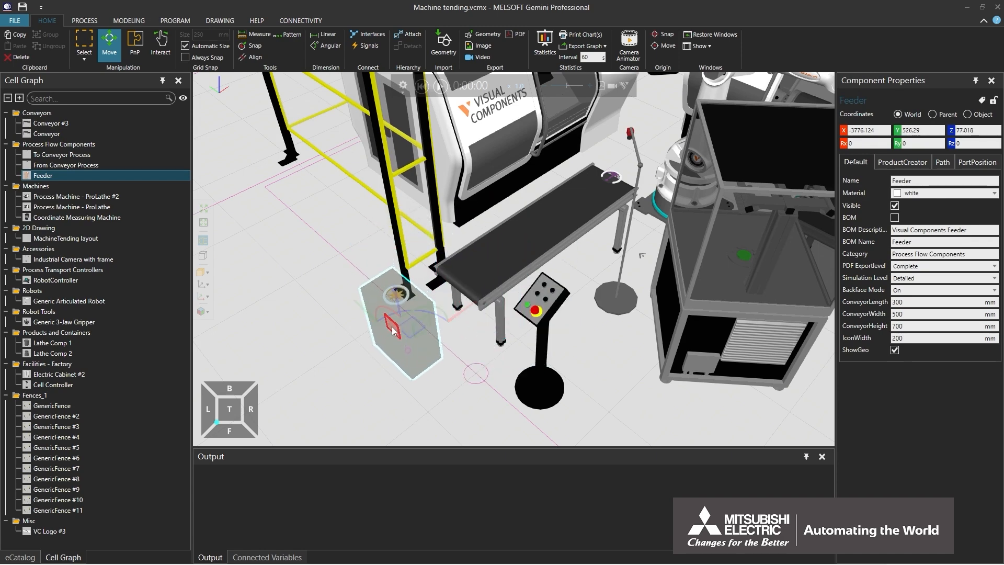
# - Undo the Feeder's plane moves and slide it on the floor to X 3899.412, Y 323.556, Z 0
pyautogui.hotkey('ctrl', 'z')
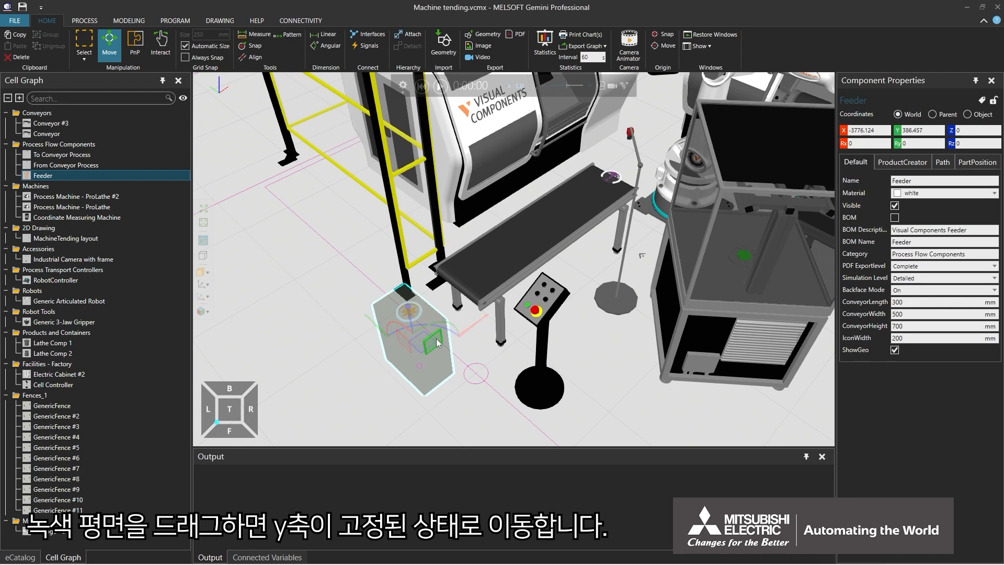
pyautogui.moveTo(437, 342)
pyautogui.mouseDown()
pyautogui.moveTo(521, 338)
pyautogui.moveTo(467, 389)
pyautogui.moveTo(361, 300)
pyautogui.moveTo(554, 272)
pyautogui.moveTo(365, 377)
pyautogui.moveTo(426, 372)
pyautogui.moveTo(502, 309)
pyautogui.moveTo(339, 254)
pyautogui.moveTo(402, 355)
pyautogui.moveTo(431, 332)
pyautogui.moveTo(446, 339)
pyautogui.mouseUp()
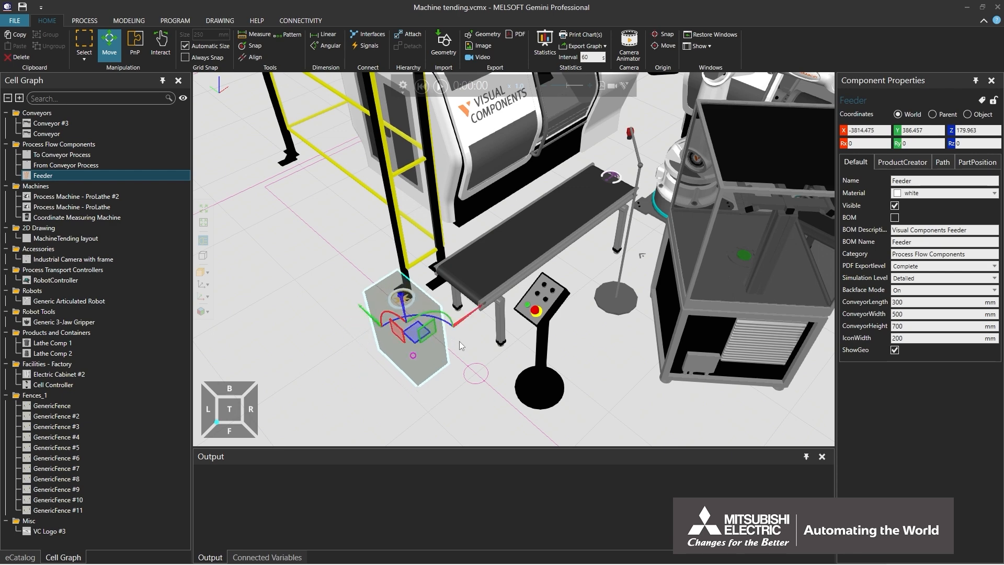
pyautogui.hotkey('ctrl', 'z')
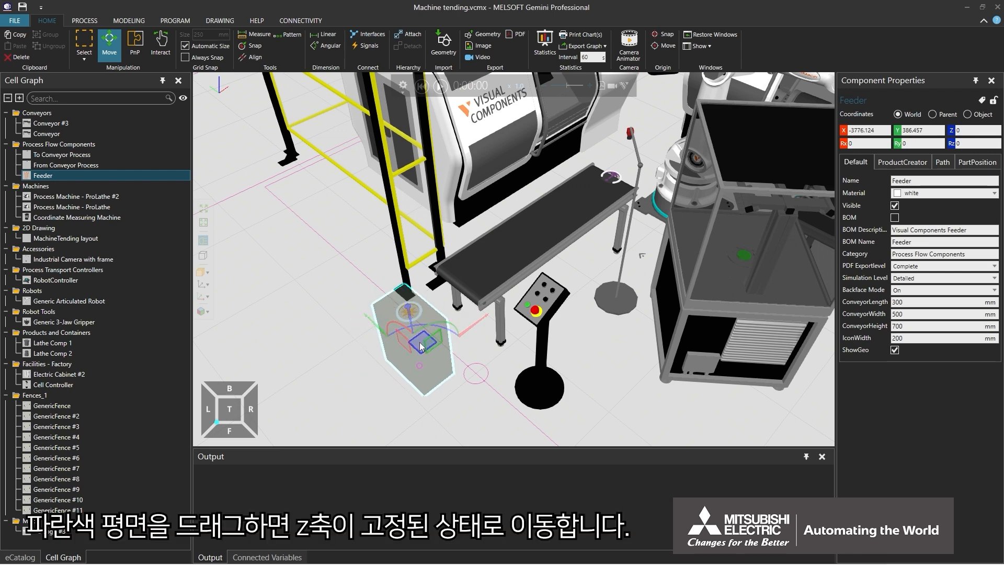
pyautogui.moveTo(419, 349); pyautogui.dragTo(300, 272)
pyautogui.moveTo(298, 339); pyautogui.dragTo(414, 359)
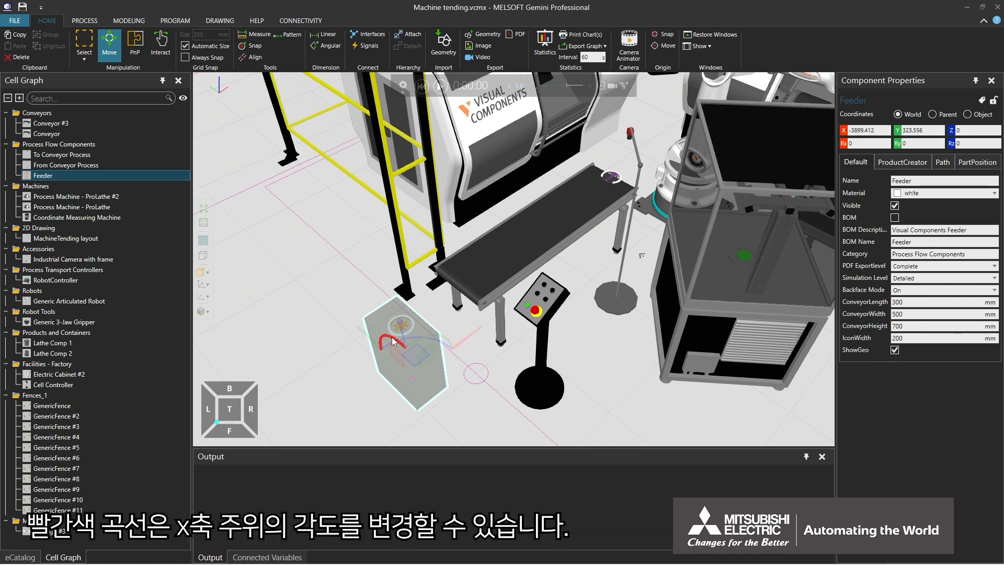
# - Rotate the Feeder about X and to 85° about Y, undo the rotations, then drag it by its origin
pyautogui.moveTo(388, 341); pyautogui.dragTo(383, 317)
pyautogui.moveTo(434, 343); pyautogui.dragTo(399, 327)
pyautogui.hotkey('ctrl', 'z')
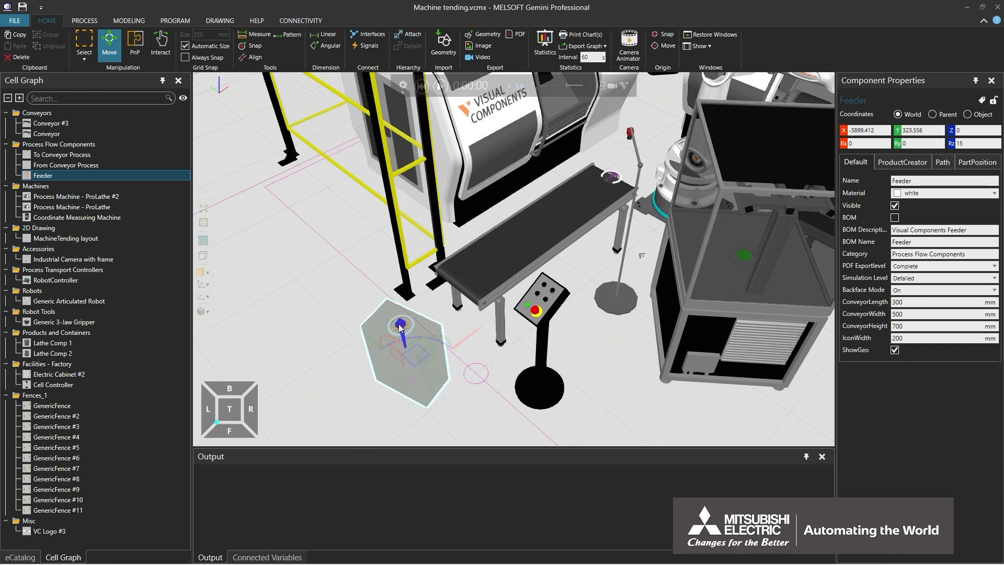
pyautogui.hotkey('ctrl', 'z')
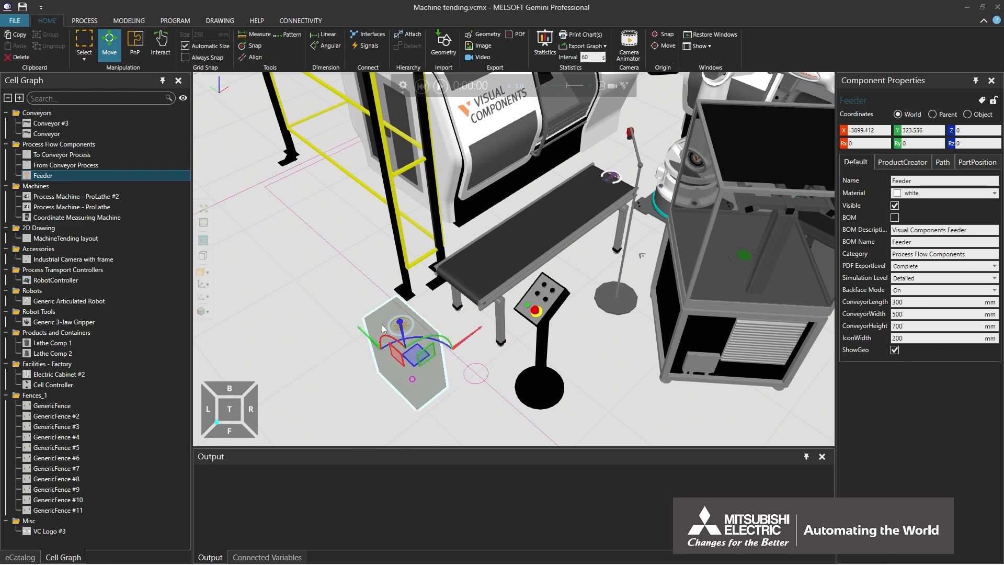
pyautogui.moveTo(412, 380)
pyautogui.mouseDown()
pyautogui.moveTo(474, 340)
pyautogui.moveTo(348, 245)
pyautogui.moveTo(330, 338)
pyautogui.moveTo(300, 235)
pyautogui.moveTo(290, 361)
pyautogui.moveTo(272, 311)
pyautogui.moveTo(313, 306)
pyautogui.moveTo(409, 375)
pyautogui.mouseUp()
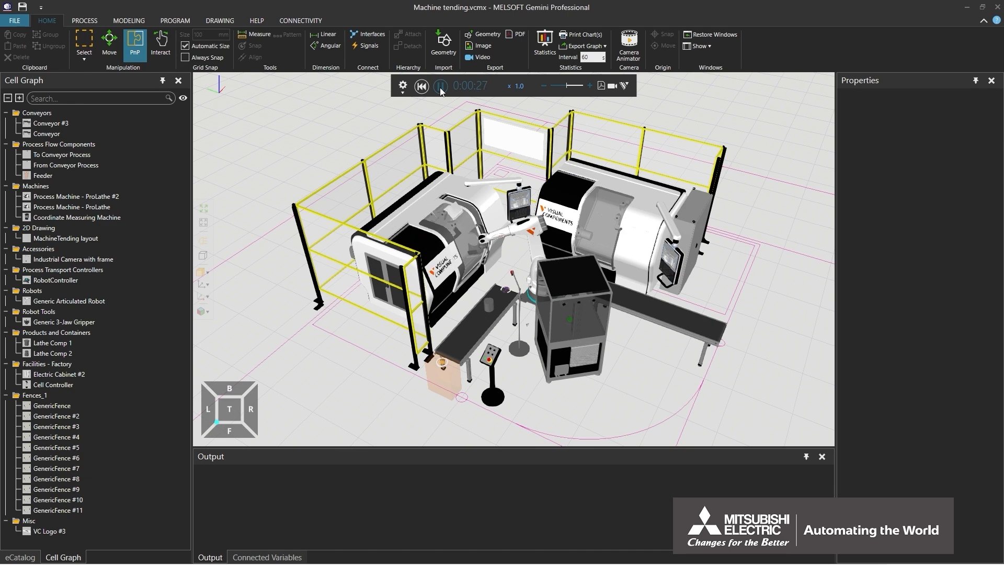
# - Speed the simulation up and down with the plus/minus buttons and slider, settling at x1.1
pyautogui.click(589, 90)
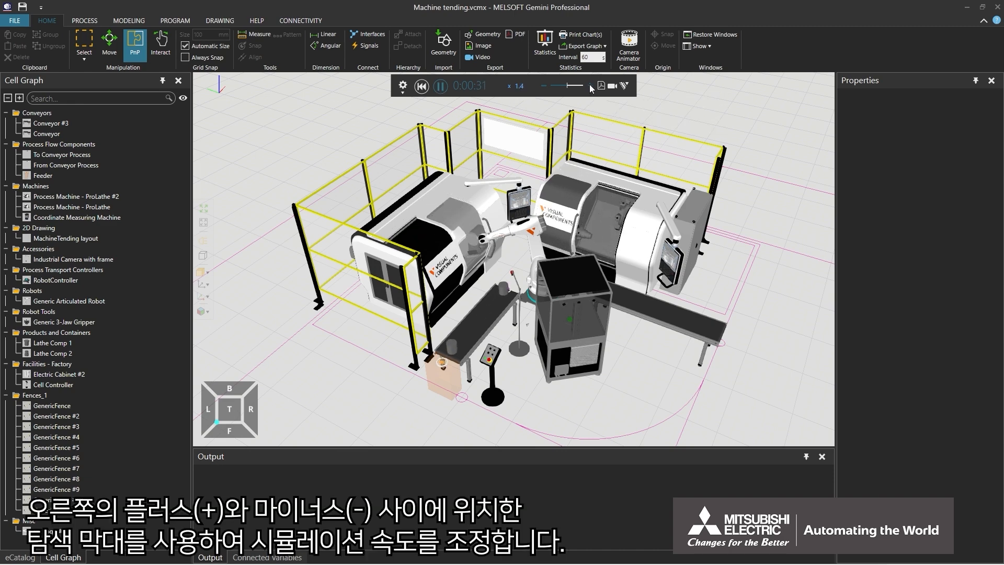
pyautogui.click(589, 89)
pyautogui.click(589, 89)
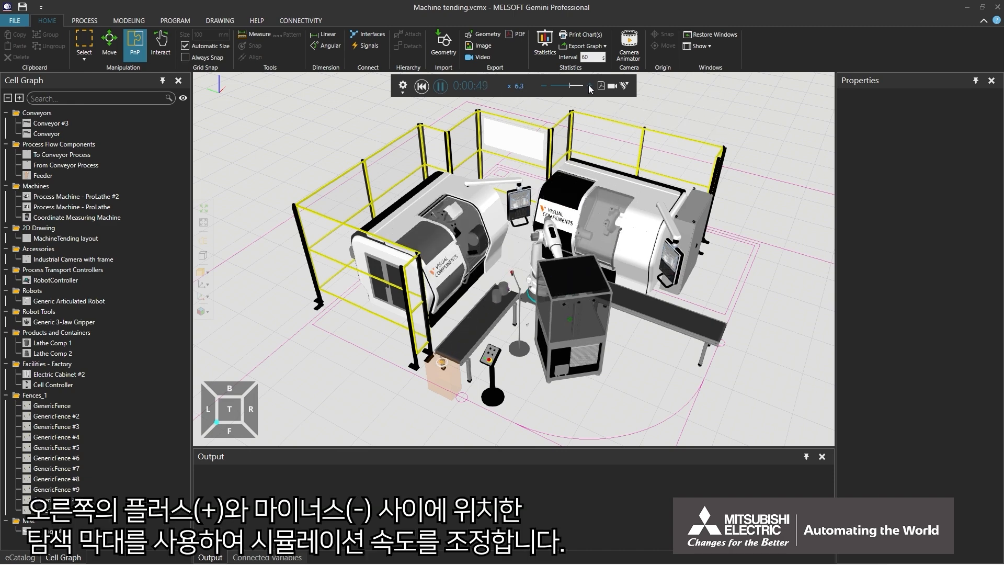
pyautogui.click(544, 85)
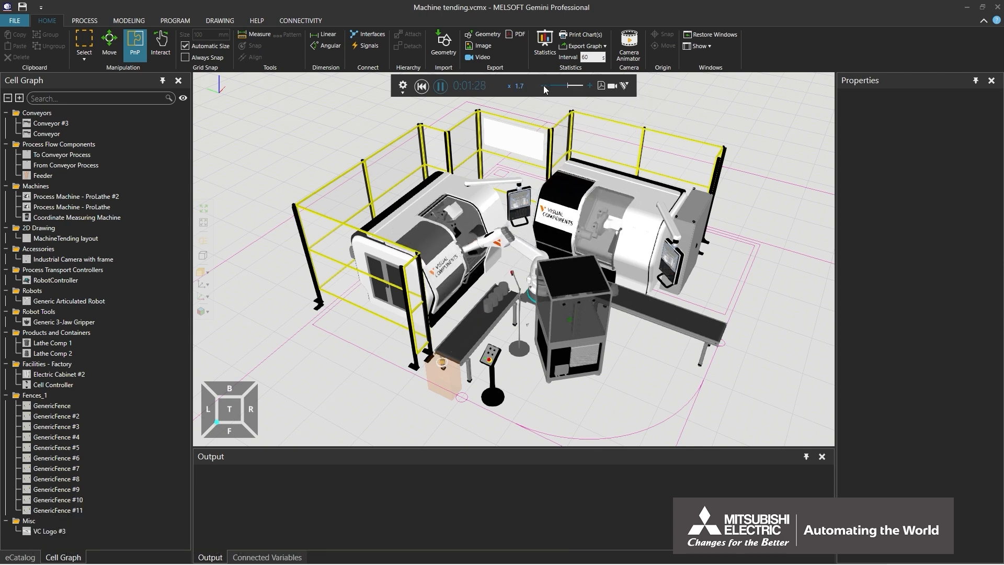
pyautogui.click(544, 86)
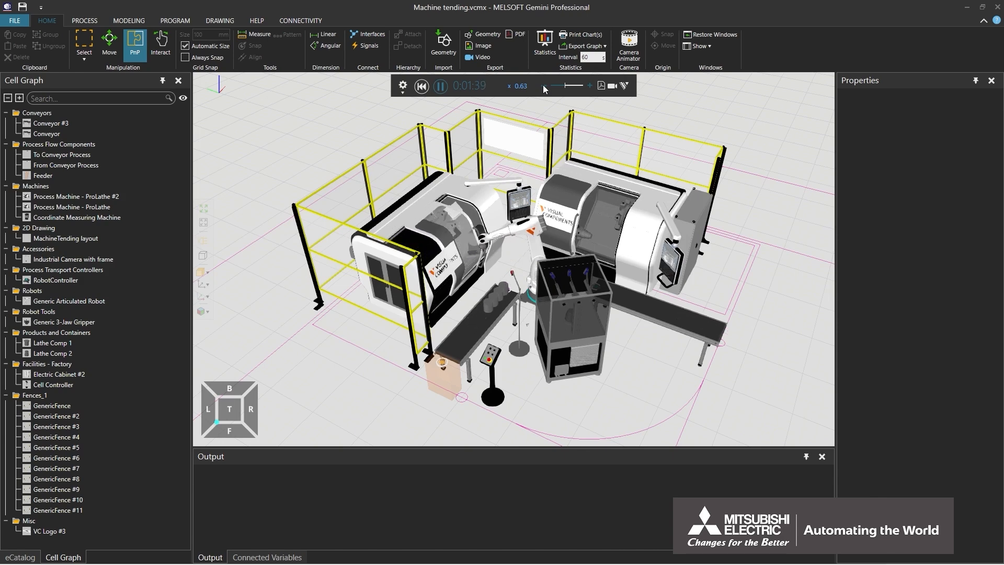
pyautogui.click(567, 89)
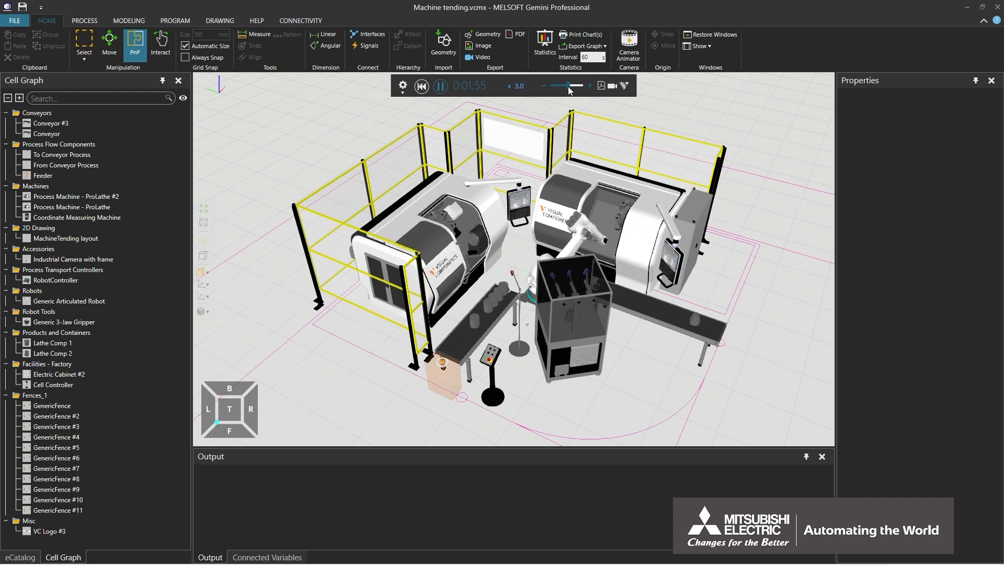
pyautogui.click(565, 89)
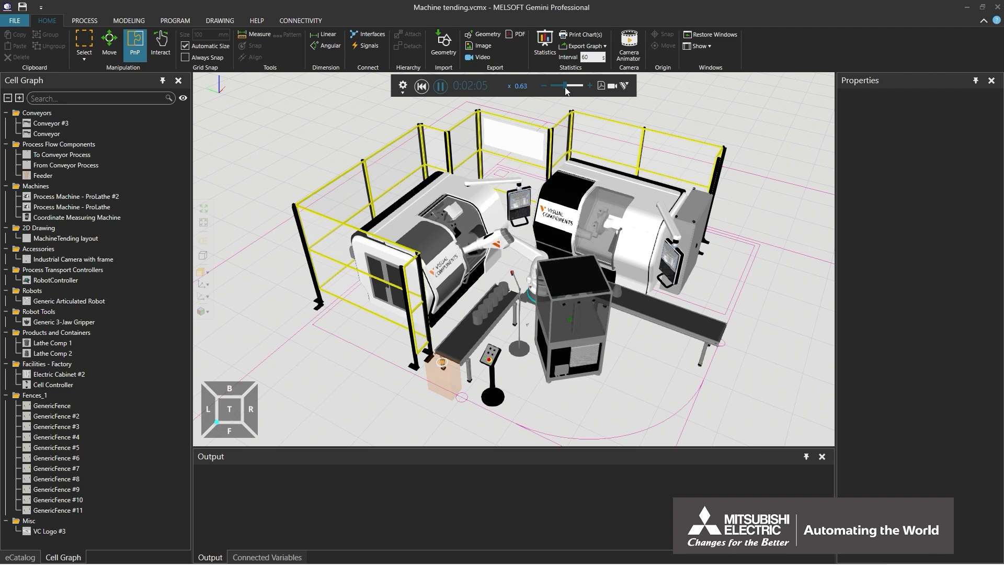
pyautogui.moveTo(566, 89); pyautogui.dragTo(568, 89)
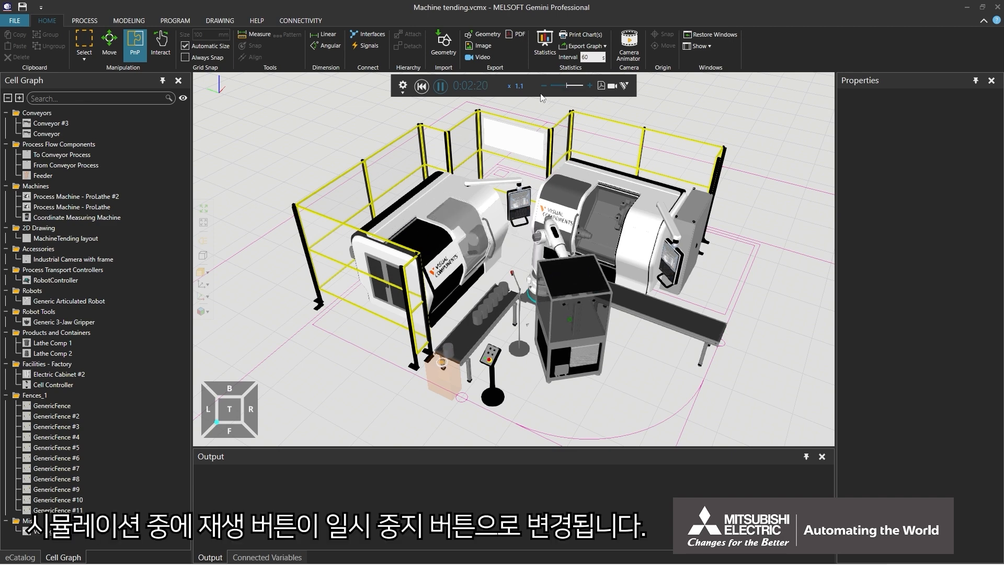
# - Pause and resume the Machine tending simulation, then reset its clock to 0:00:00
pyautogui.click(441, 87)
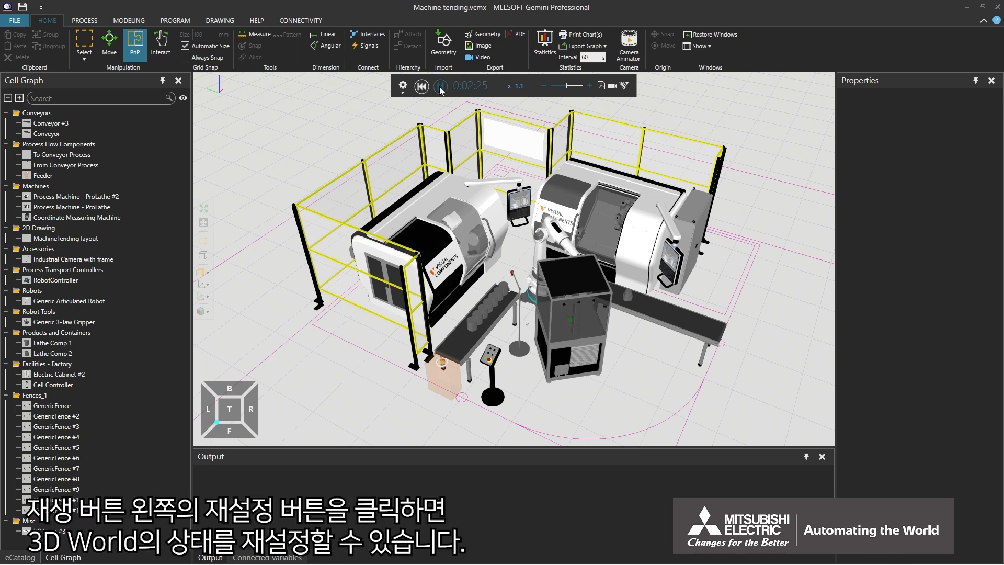
pyautogui.click(440, 86)
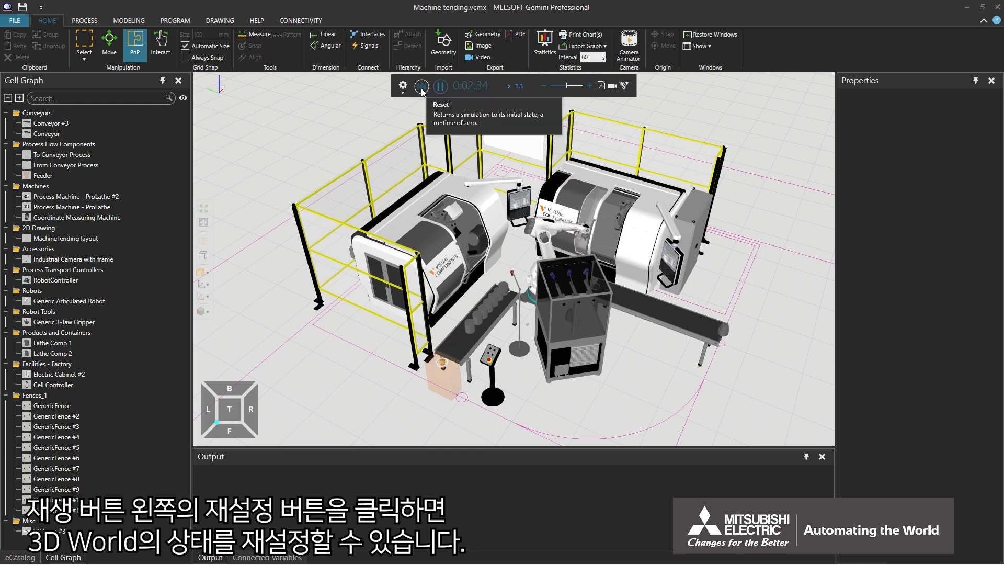
pyautogui.click(422, 86)
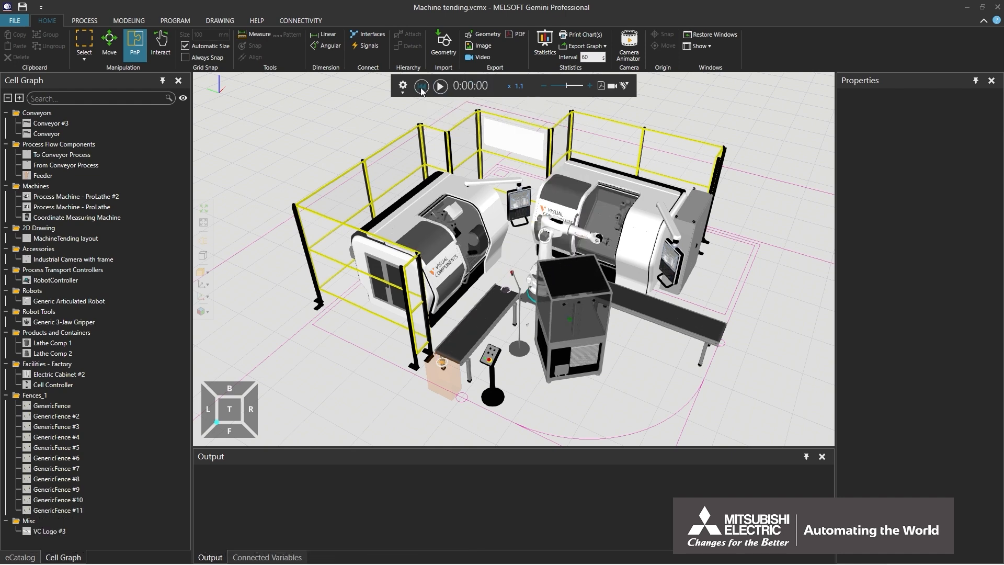